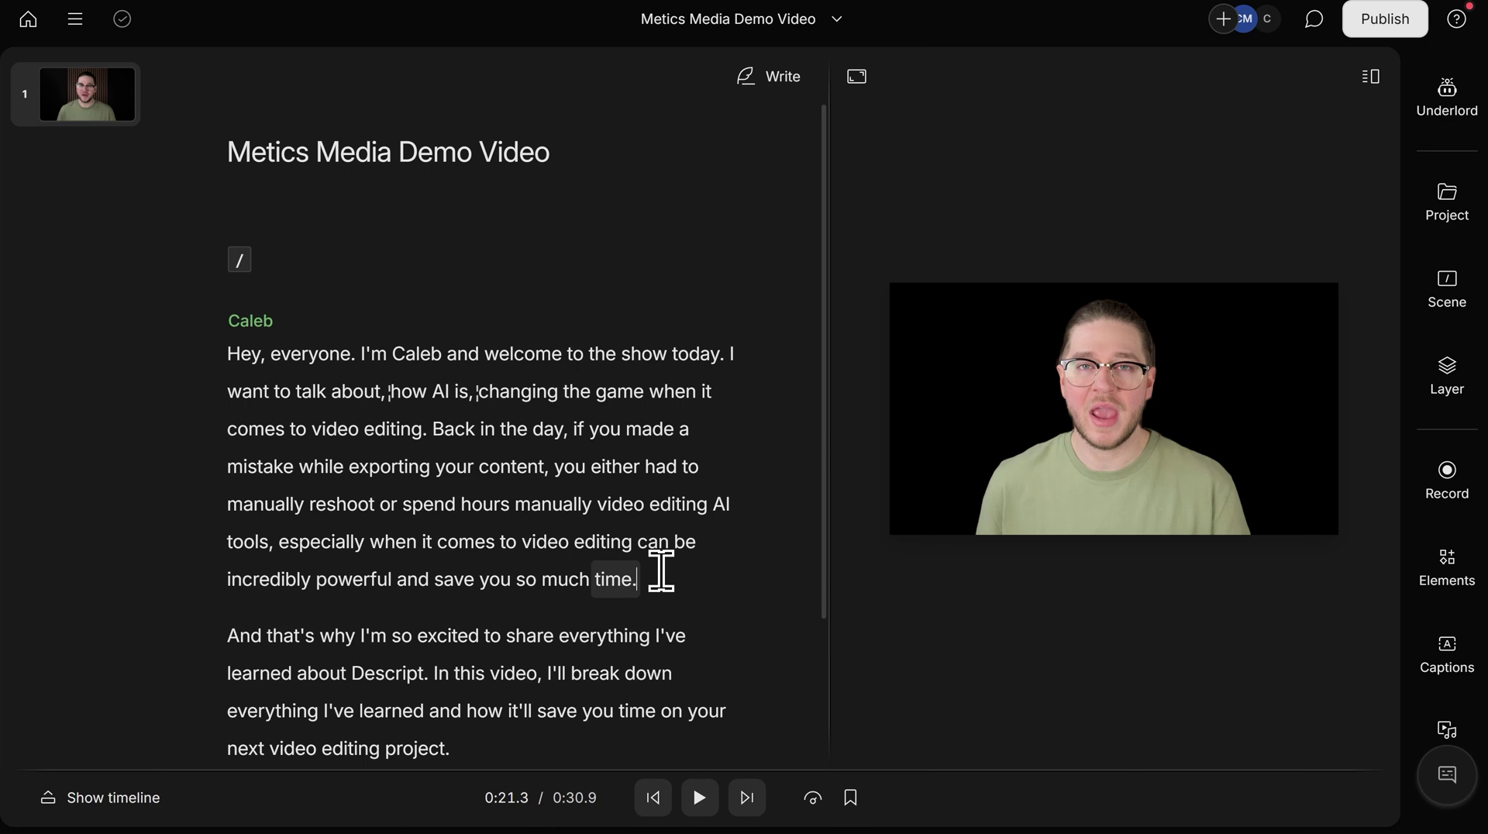
- Insert a scene break after "time." so a new scene starts at "And that's why I'm so excited…"
{"action": "left_click", "coordinate": [658, 561]}
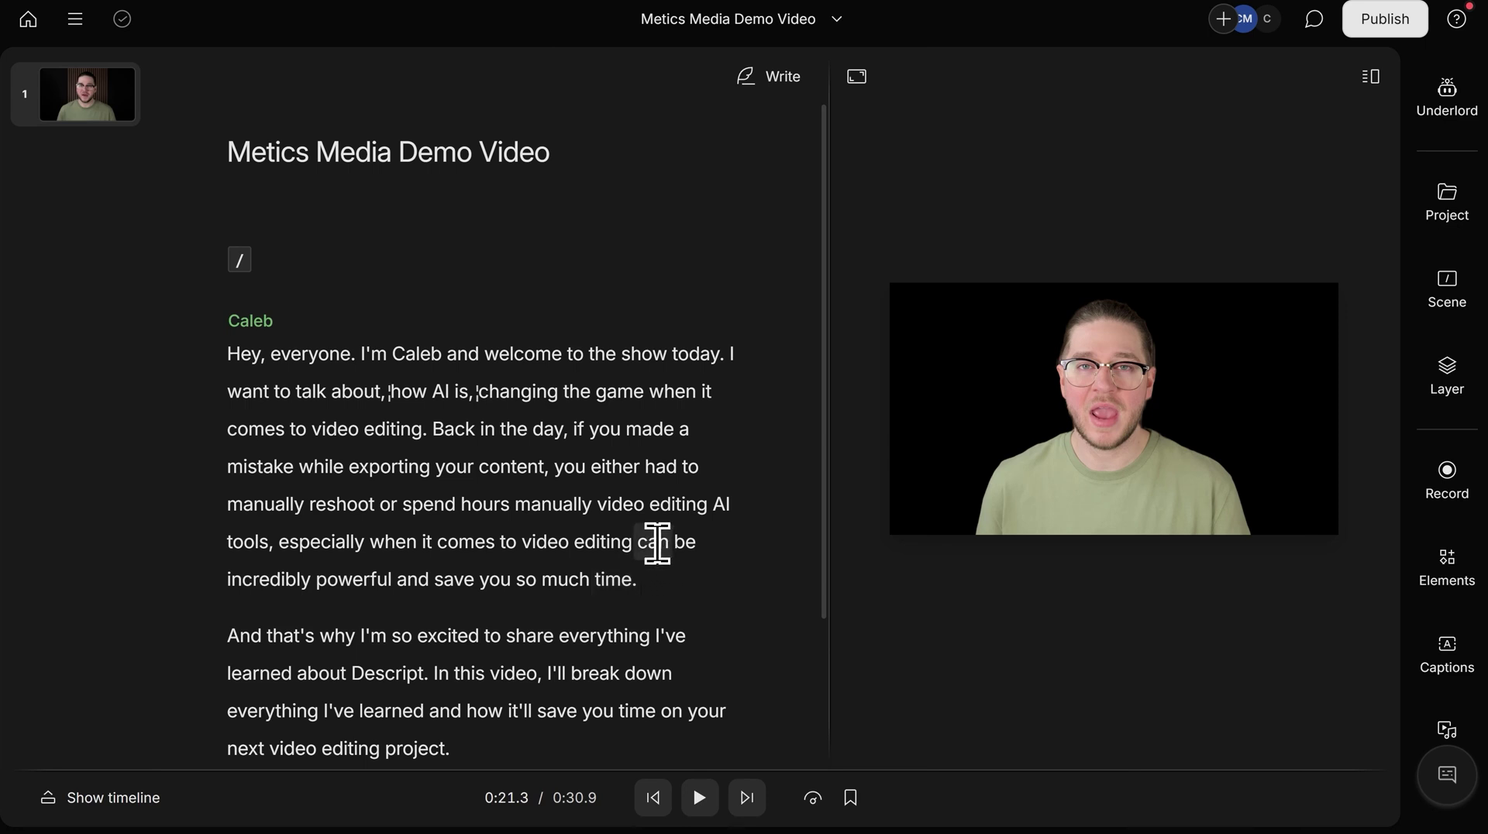
{"action": "key", "text": "Return"}
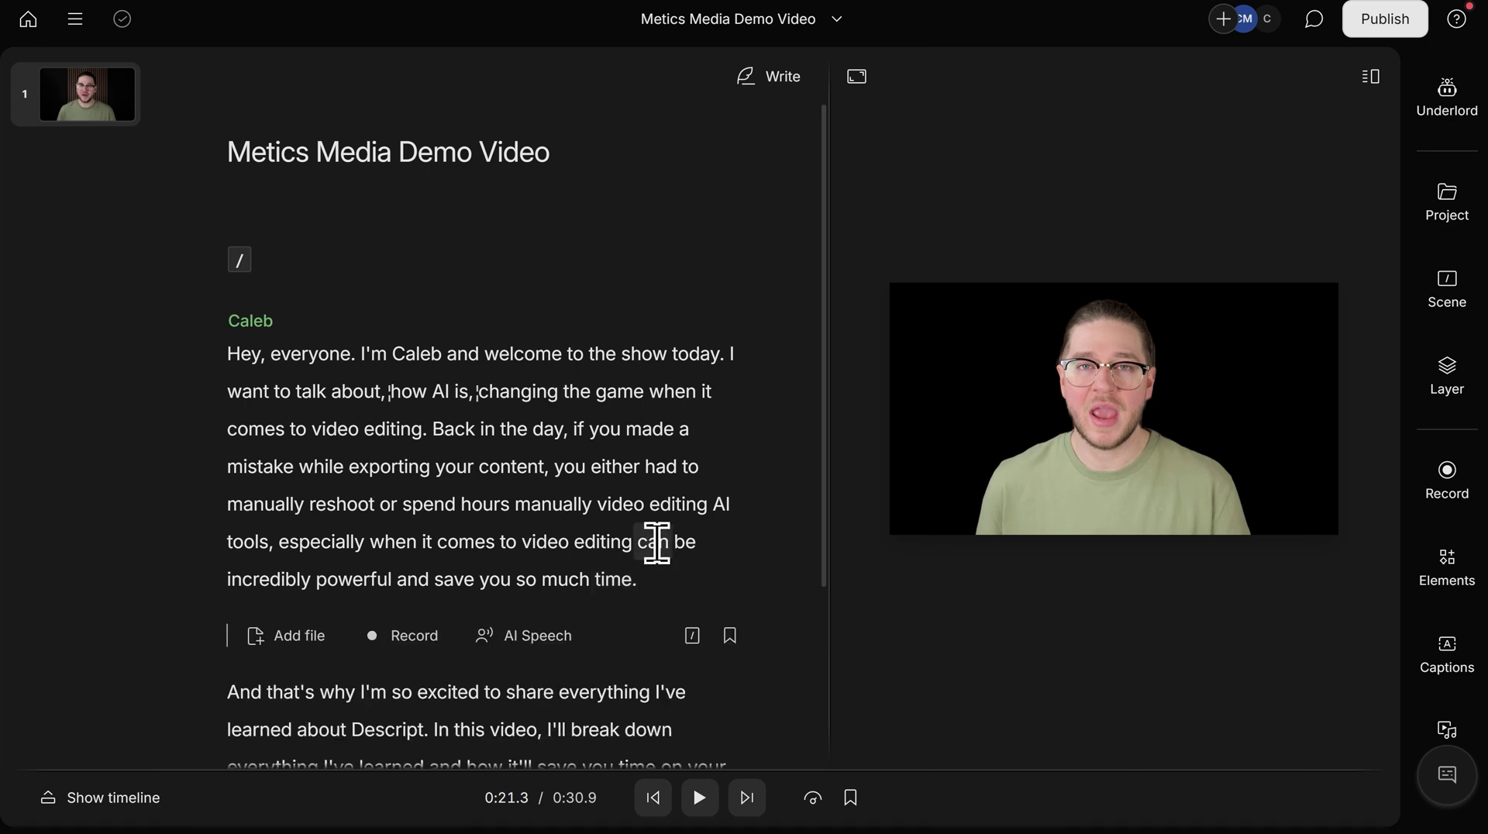
{"action": "type", "text": "/"}
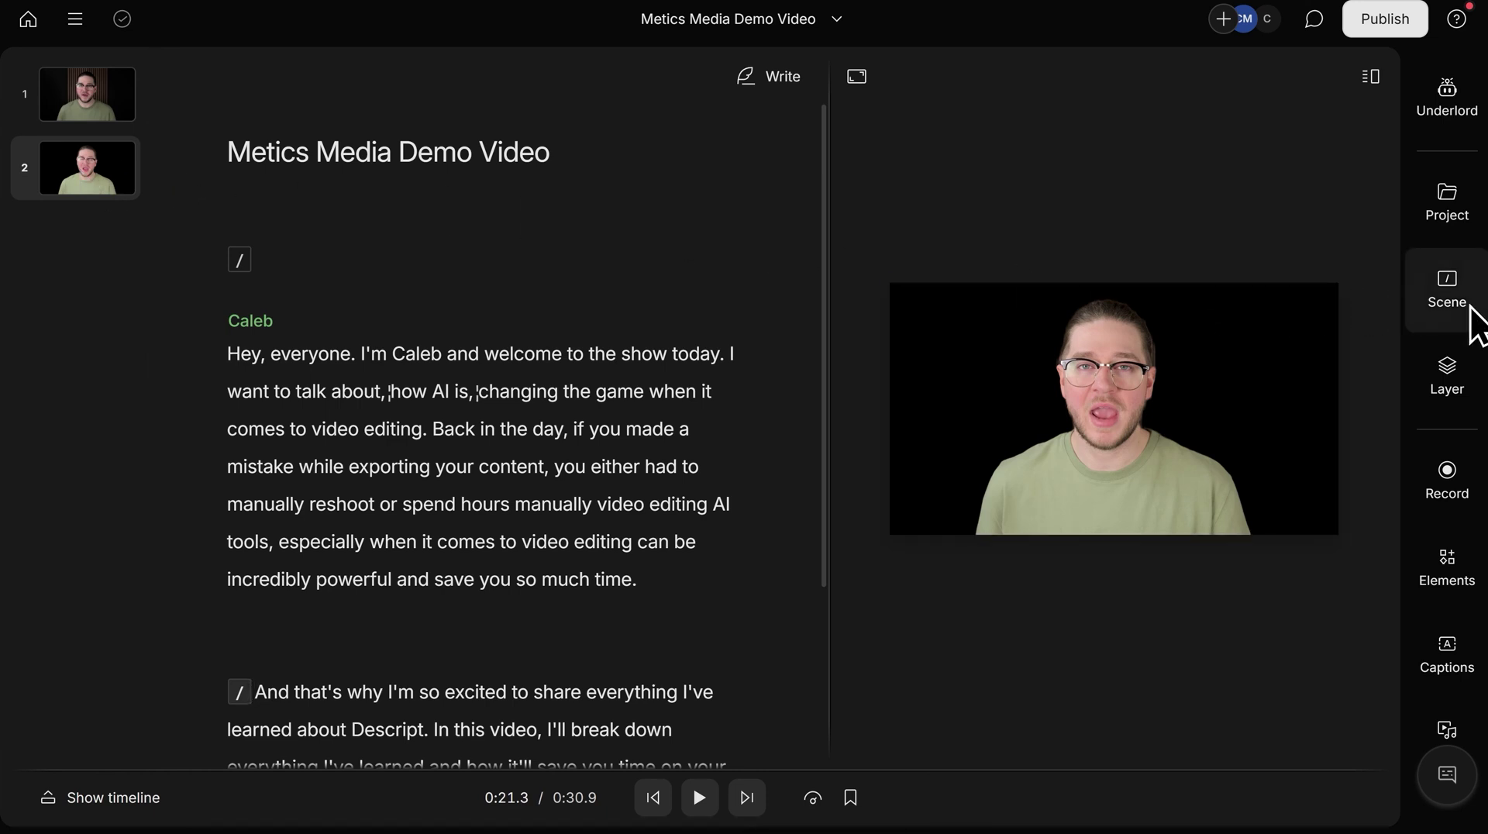
- Browse scene 2's layout packs in the Gallery and scroll to Berlin carrot - dark
{"action": "left_click", "coordinate": [1448, 301]}
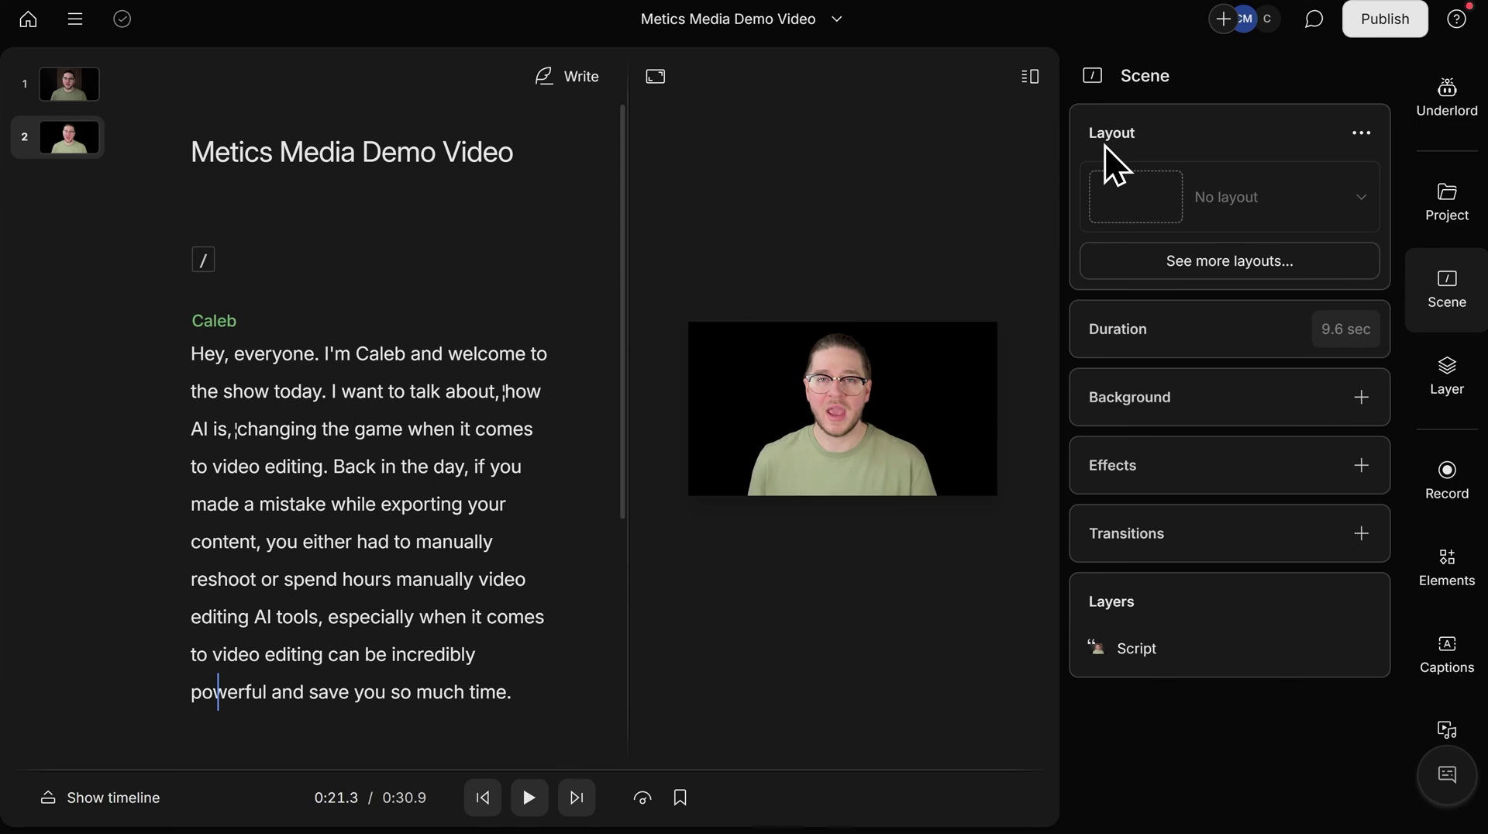
{"action": "left_click", "coordinate": [1237, 260]}
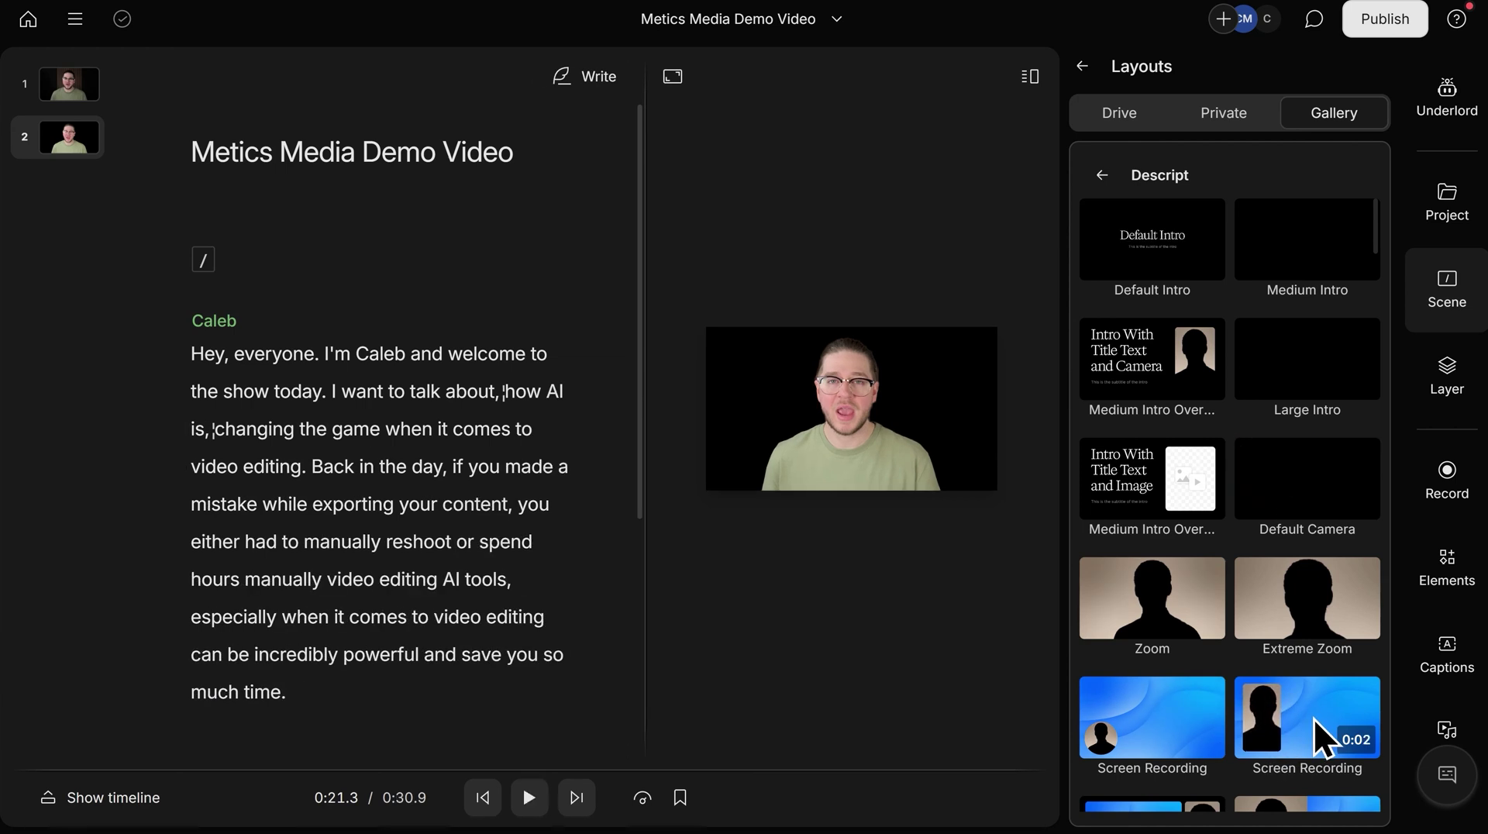
{"action": "left_click", "coordinate": [1103, 175]}
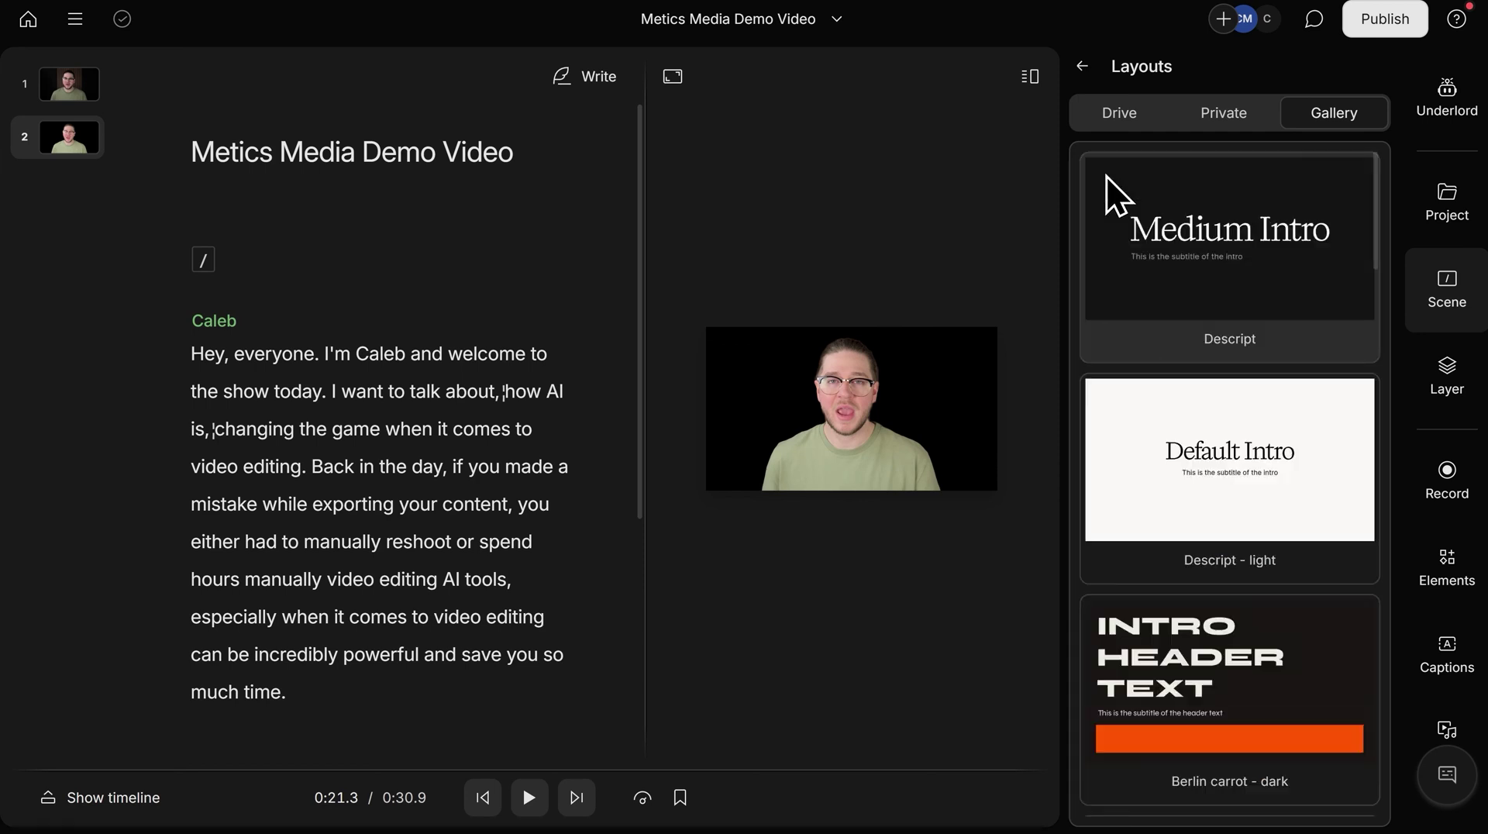
{"action": "scroll", "coordinate": [1229, 361], "scroll_direction": "down", "scroll_amount": 3}
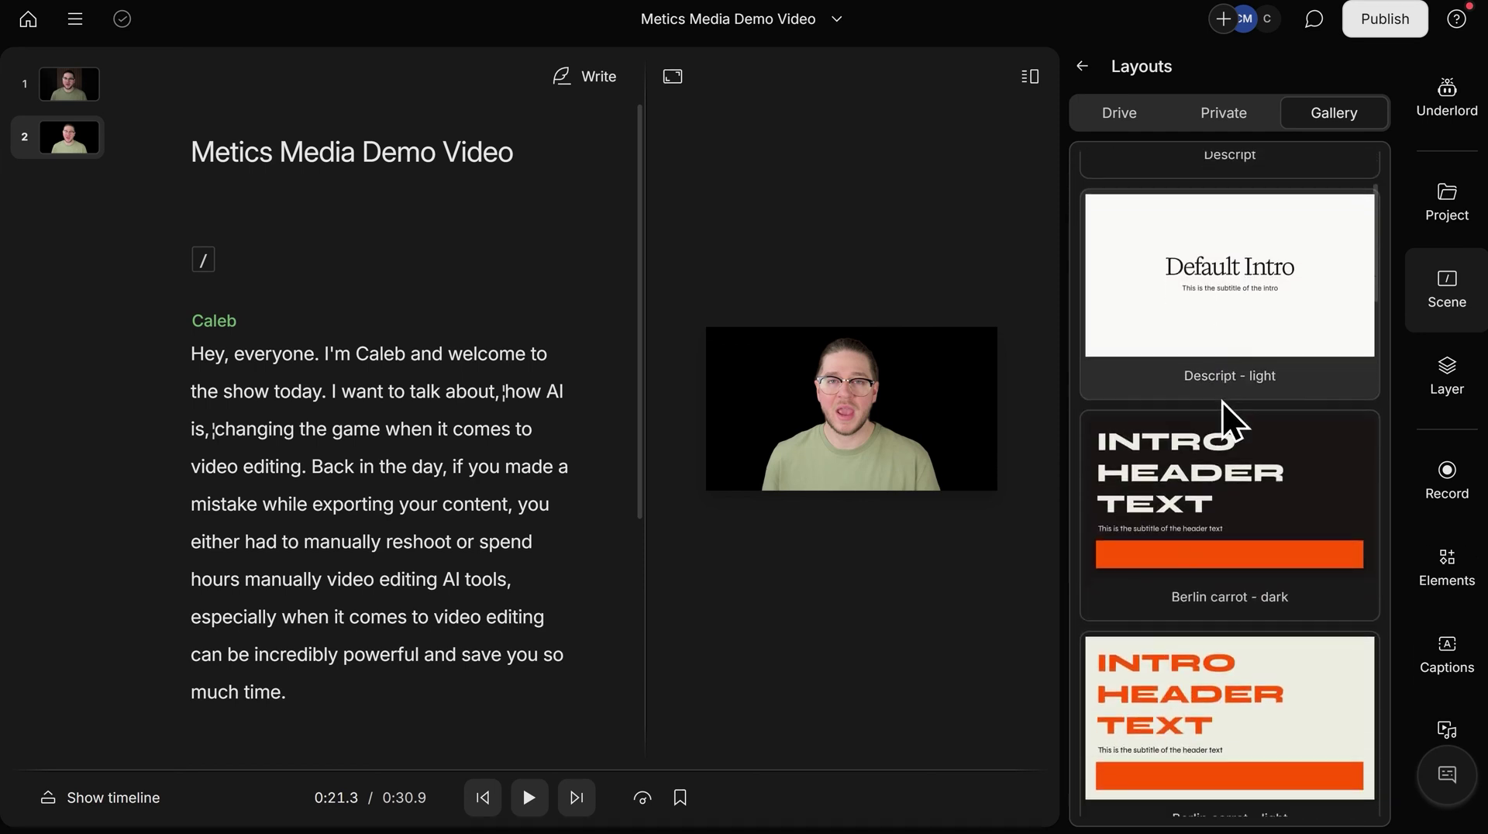
{"action": "scroll", "coordinate": [1221, 402], "scroll_direction": "down", "scroll_amount": 2}
{"action": "scroll", "coordinate": [1221, 402], "scroll_direction": "down", "scroll_amount": 3}
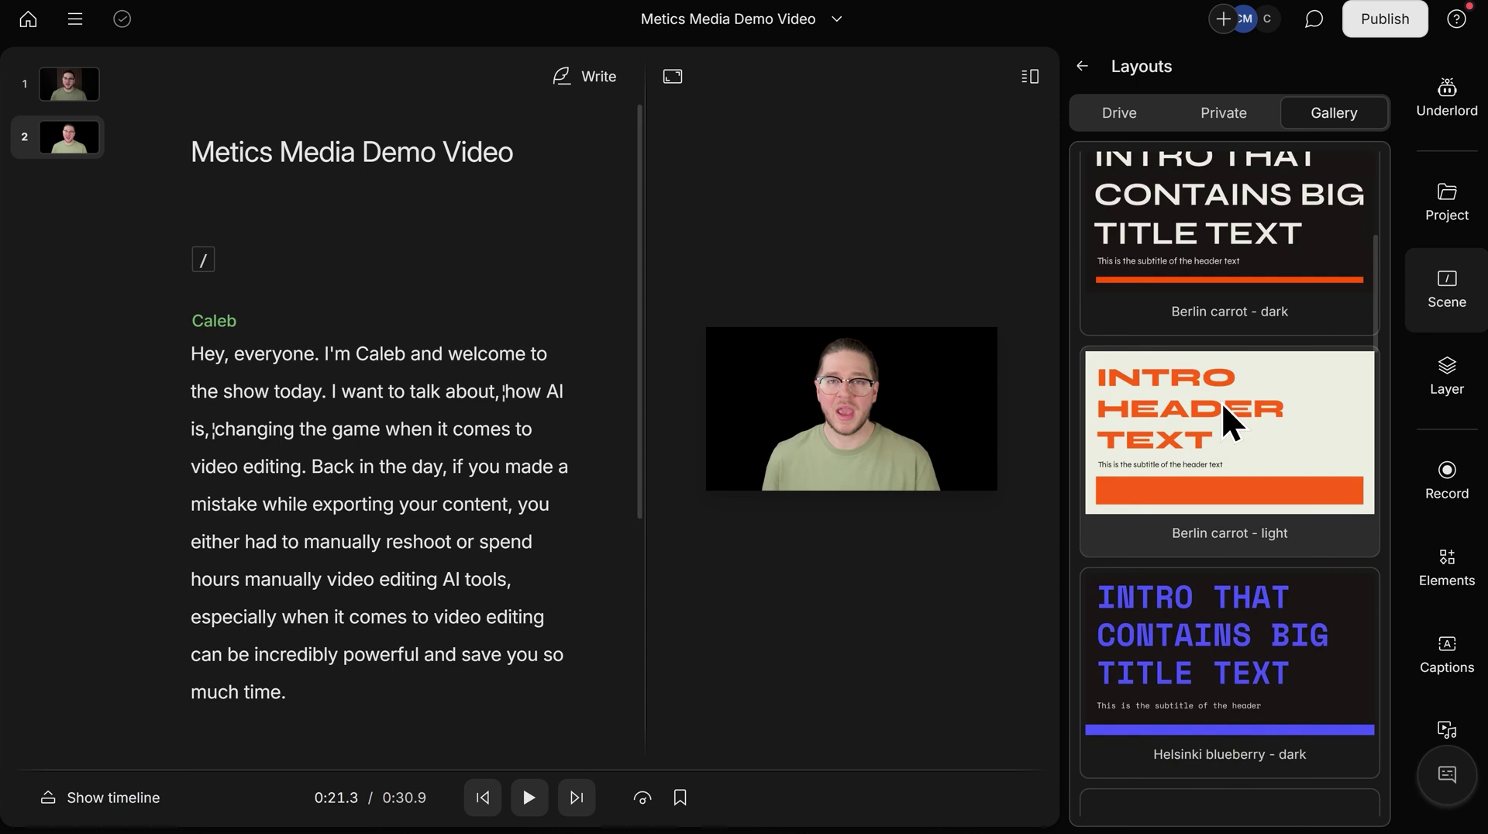
{"action": "scroll", "coordinate": [1222, 401], "scroll_direction": "down", "scroll_amount": 10}
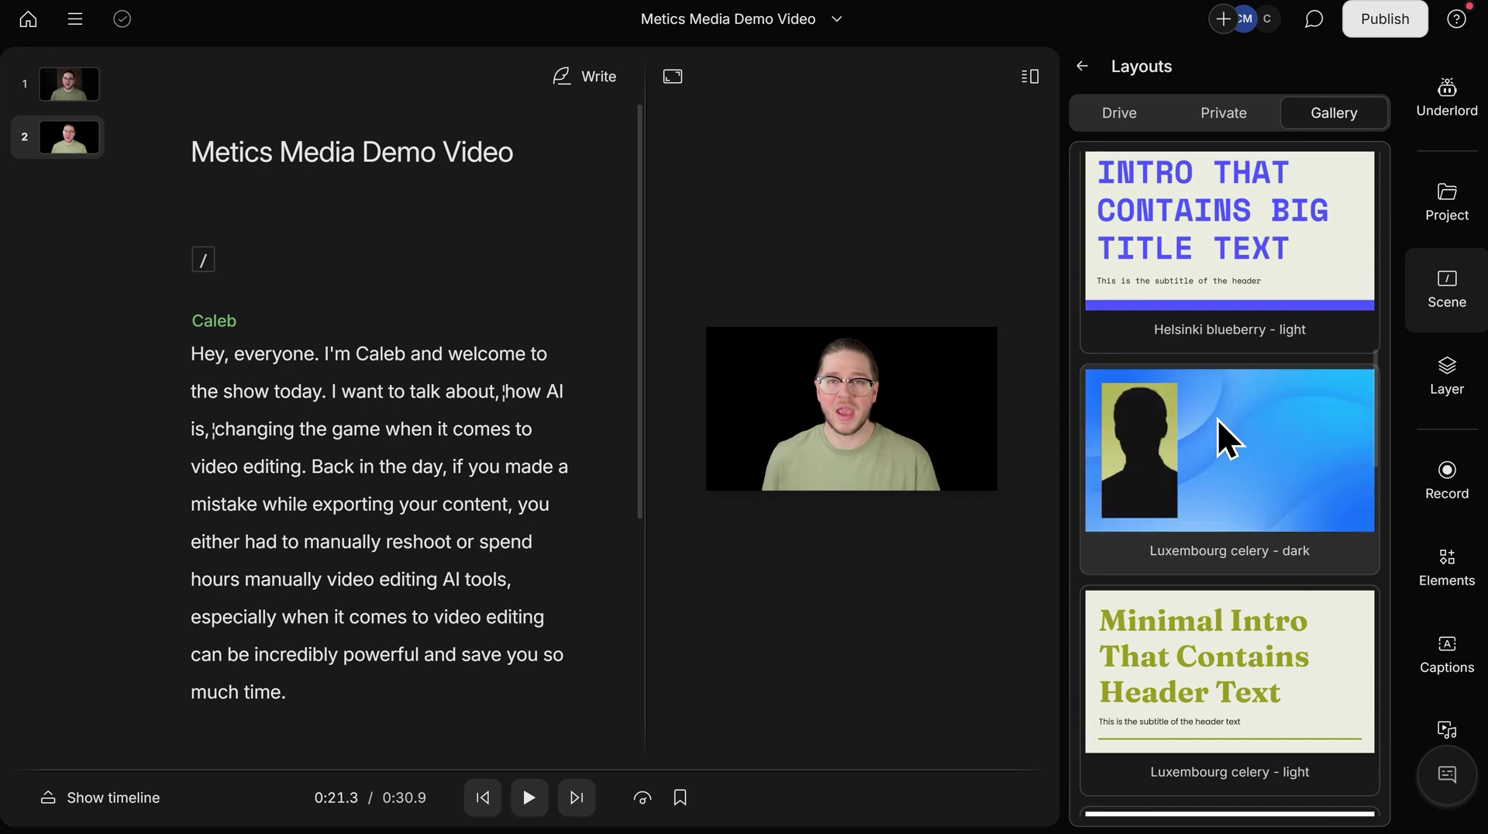
{"action": "scroll", "coordinate": [1209, 635], "scroll_direction": "up", "scroll_amount": 4}
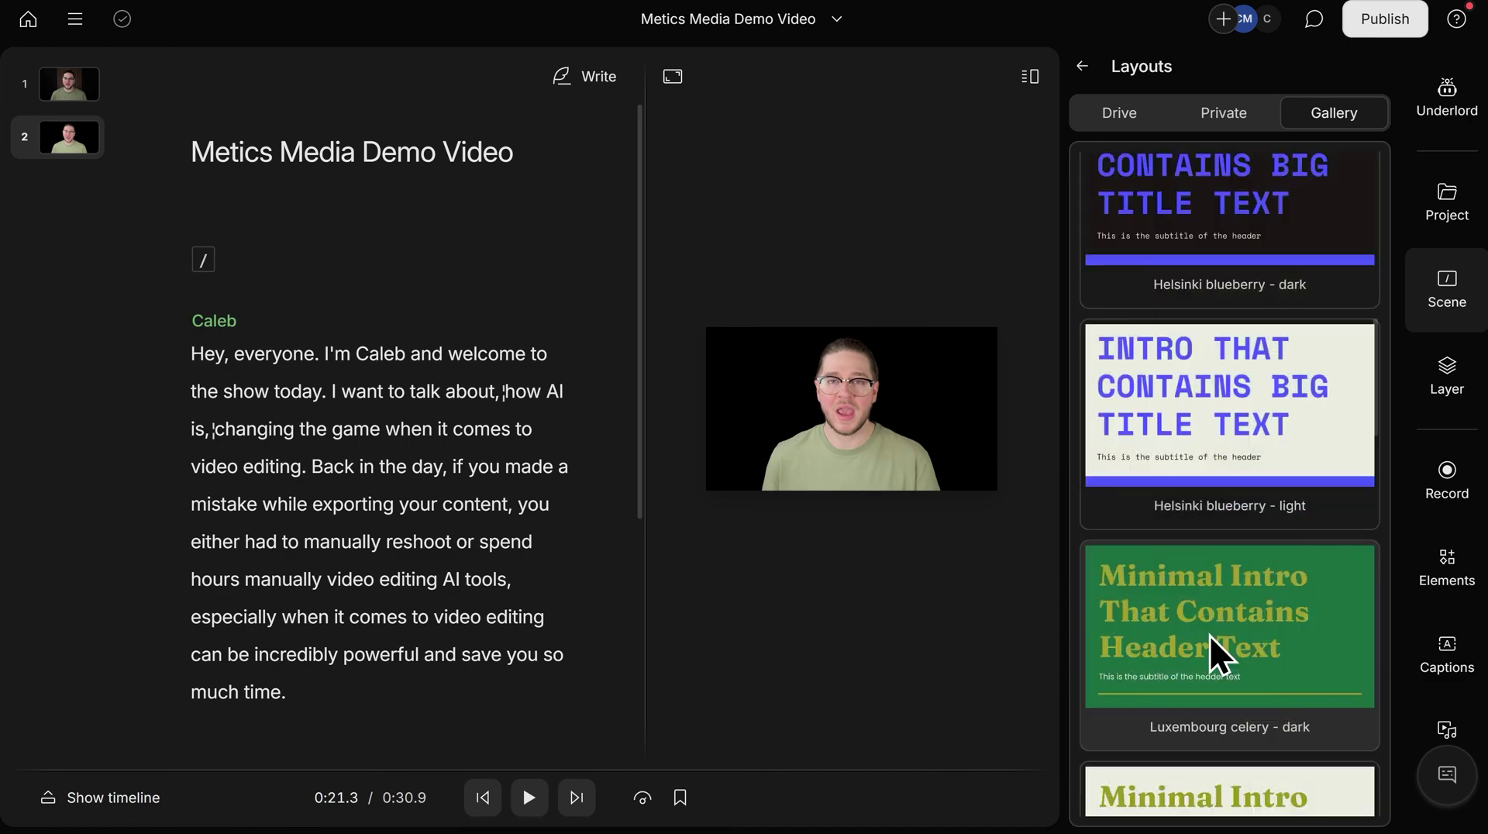
{"action": "scroll", "coordinate": [1208, 597], "scroll_direction": "up", "scroll_amount": 6}
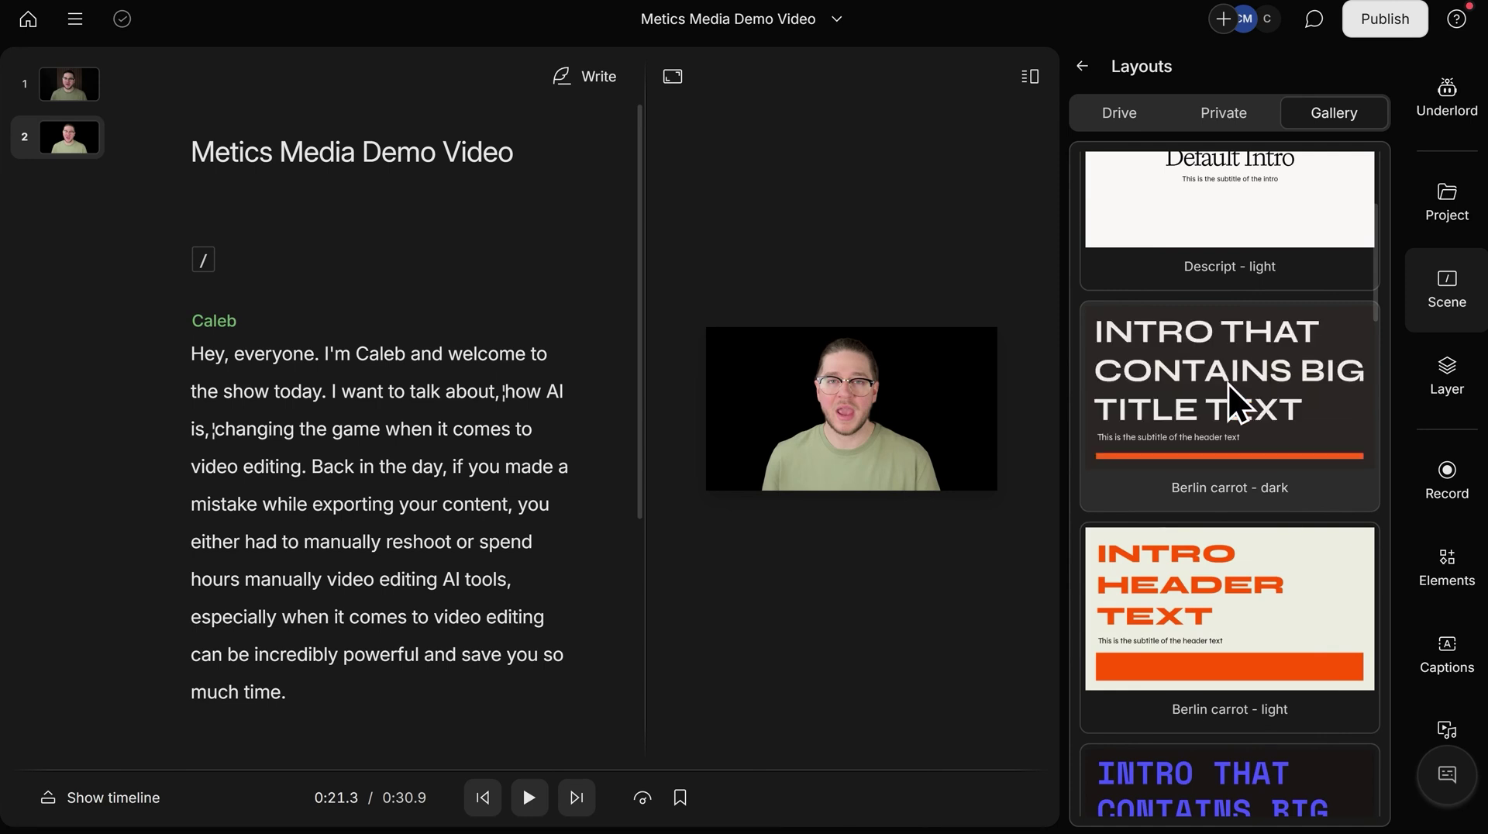
- Apply the Berlin carrot - dark Screen Recording layout to scene 2
{"action": "left_click", "coordinate": [1227, 383]}
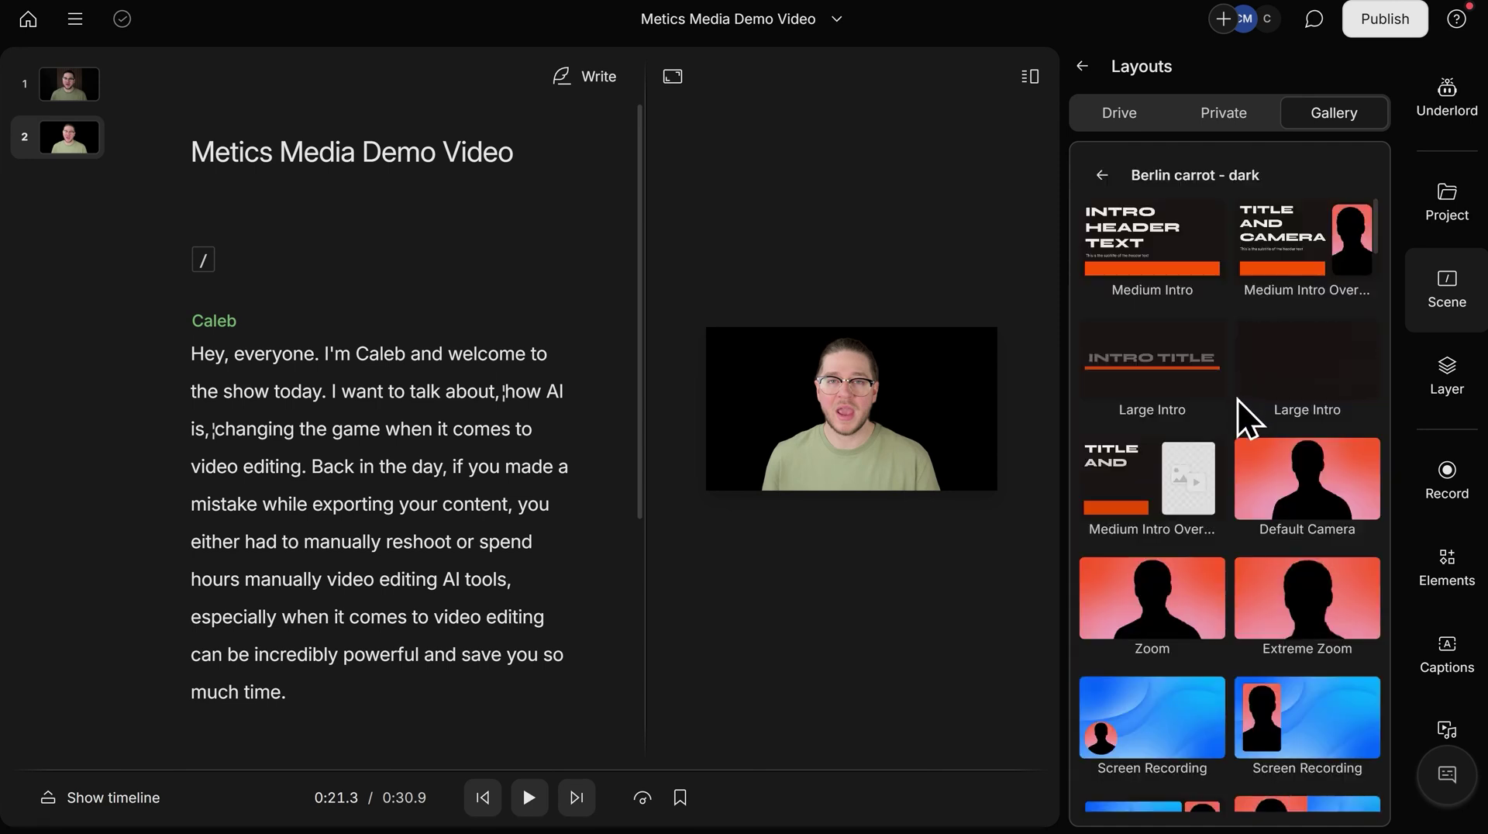
{"action": "left_click", "coordinate": [1145, 705]}
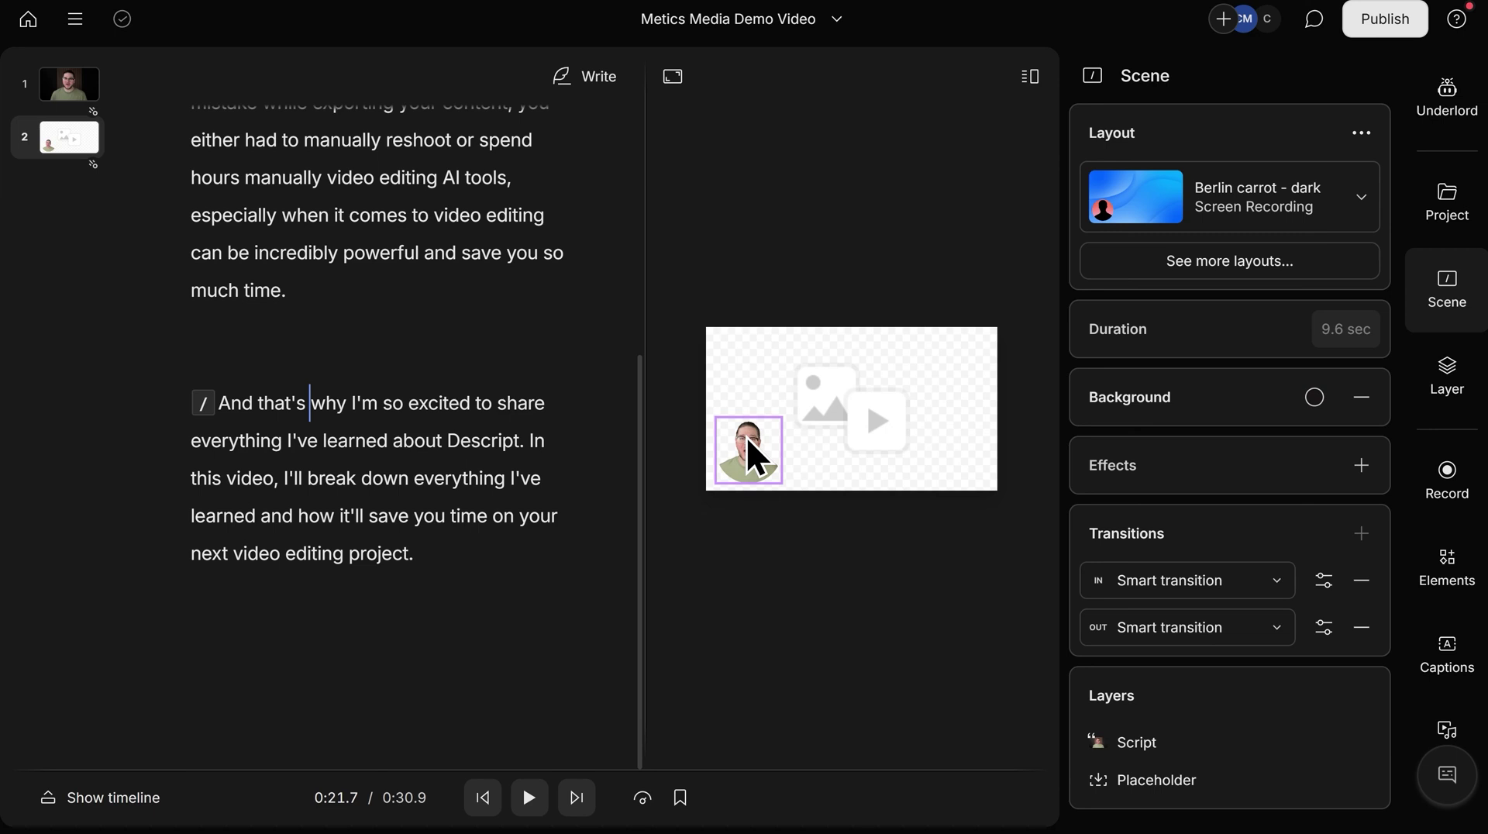
- Fill scene 2's media placeholder with Descript Screen Recording Demo.mp4 from the computer
{"action": "left_click", "coordinate": [852, 410]}
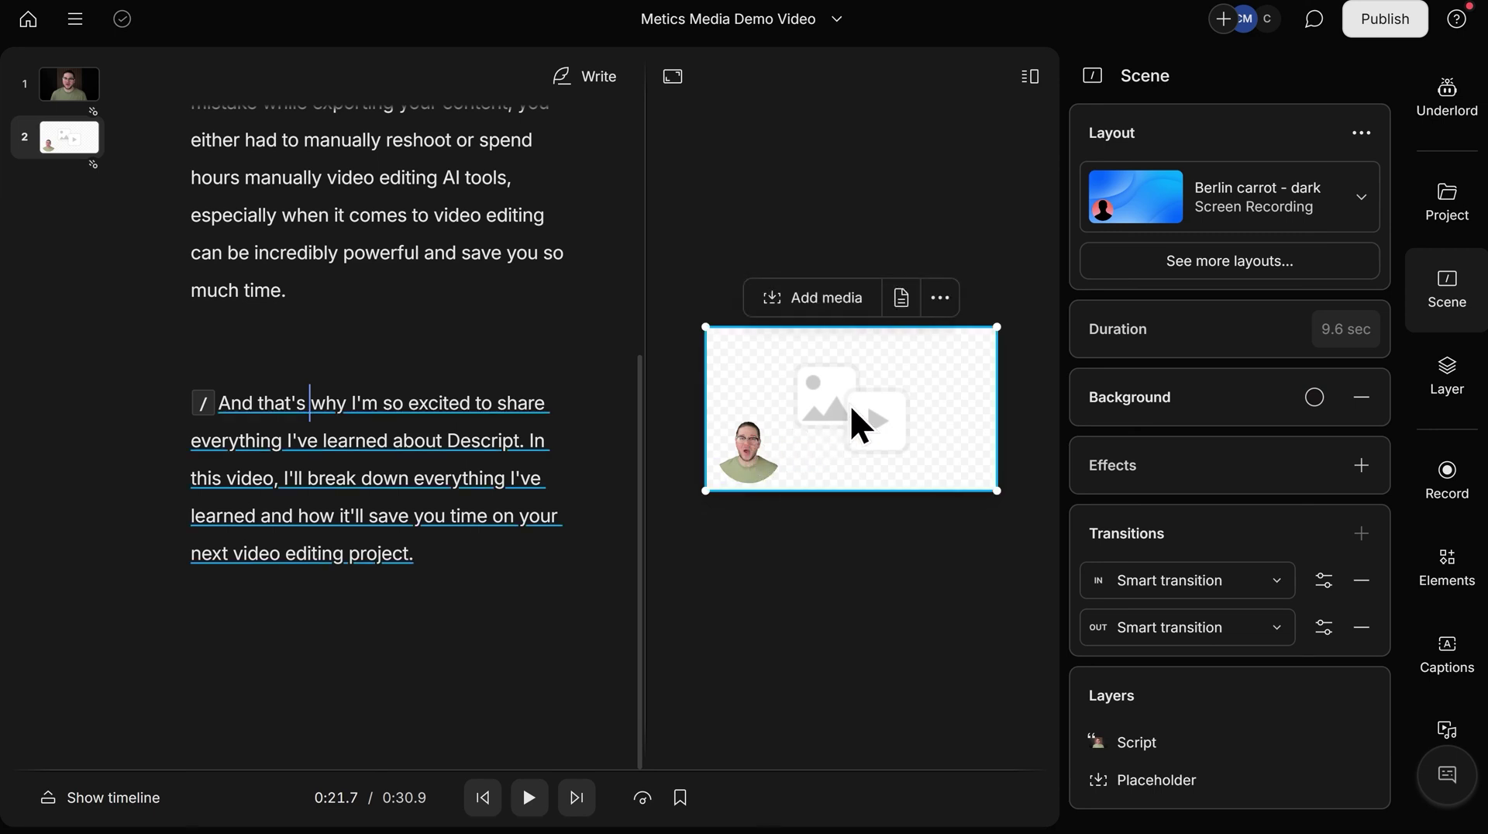
{"action": "left_click", "coordinate": [824, 301]}
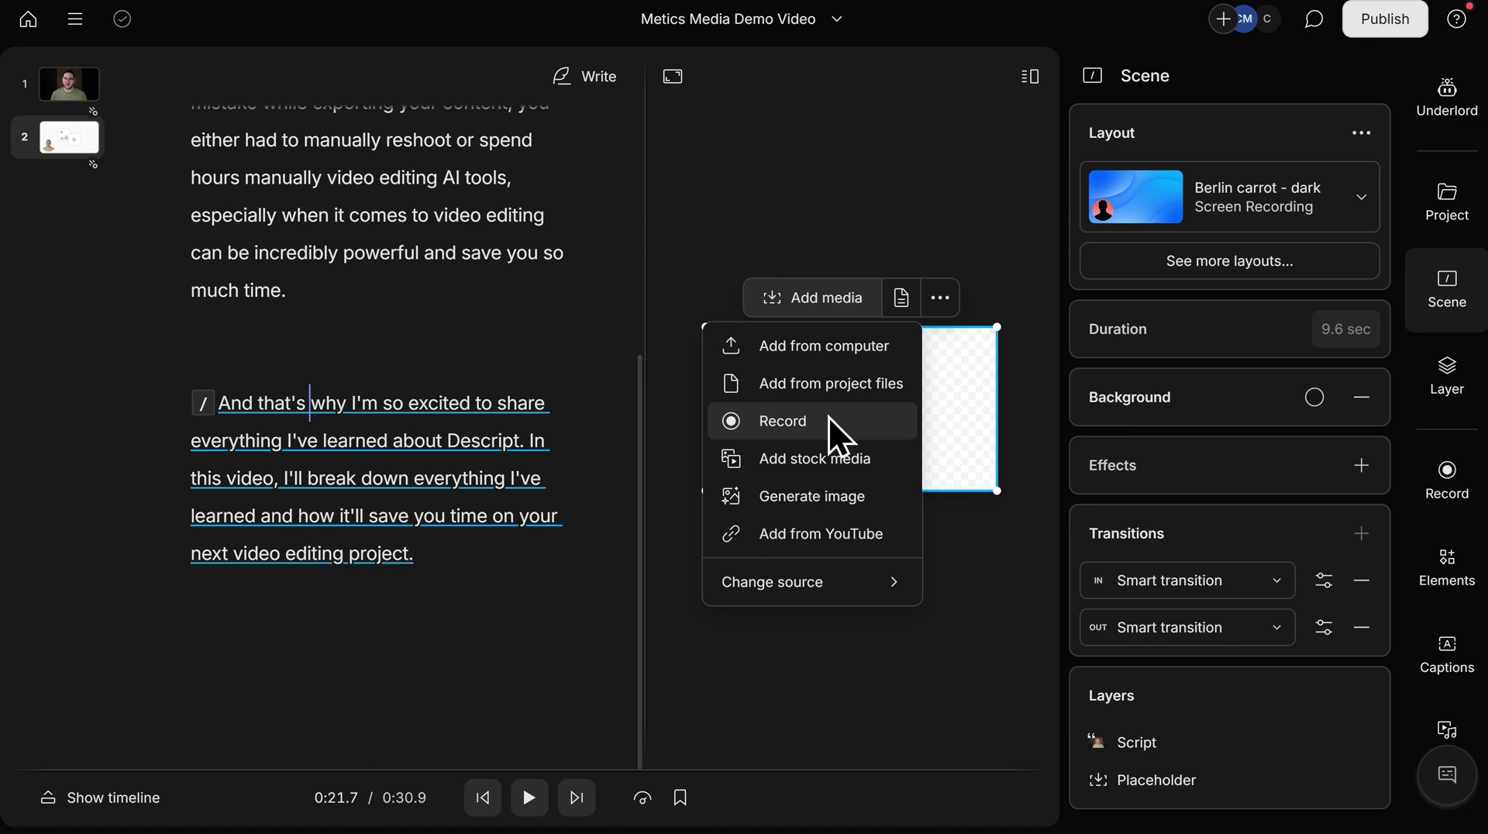
{"action": "left_click", "coordinate": [828, 354]}
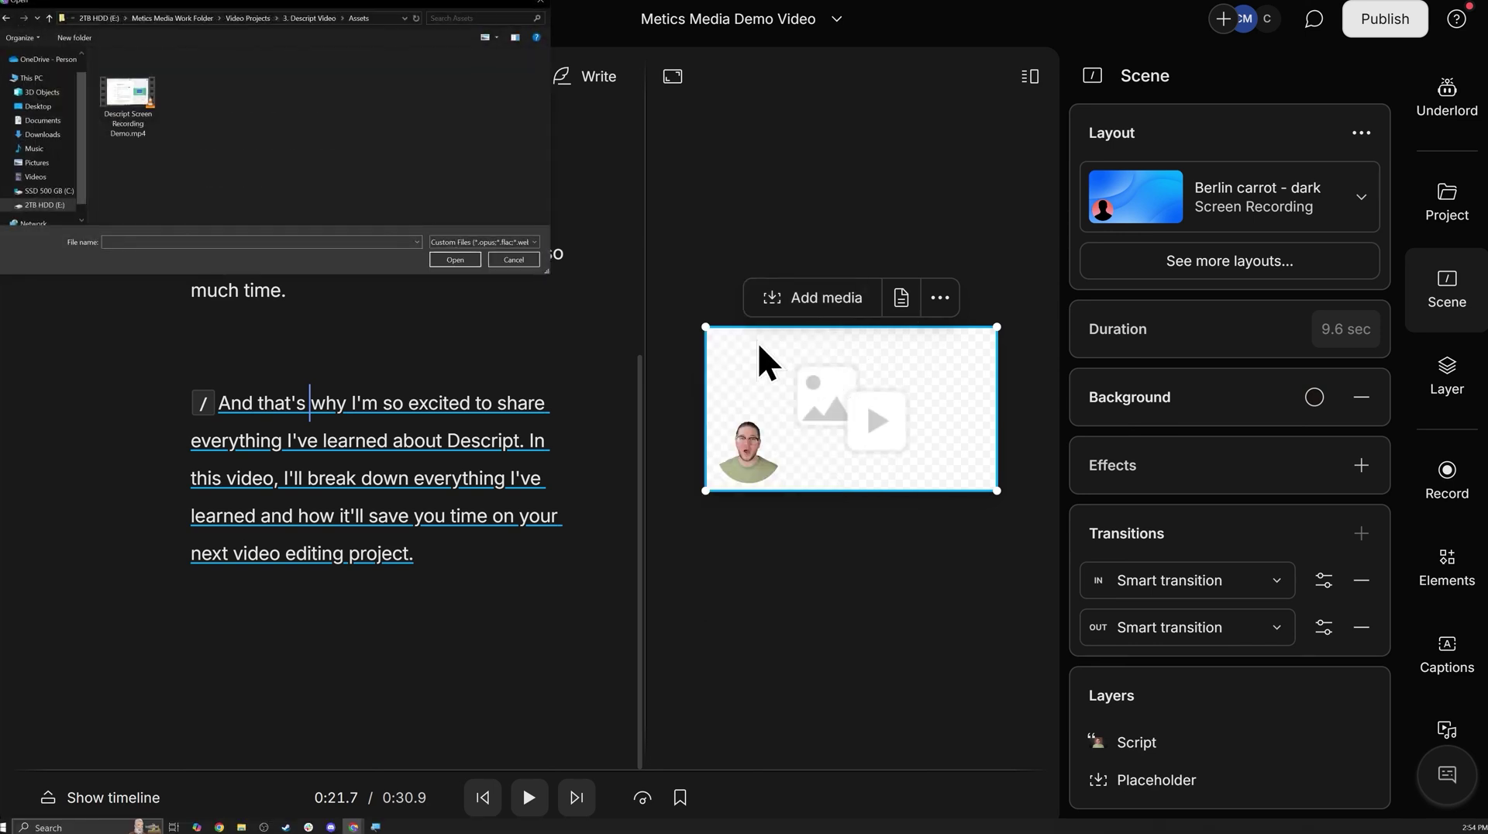
{"action": "double_click", "coordinate": [124, 99]}
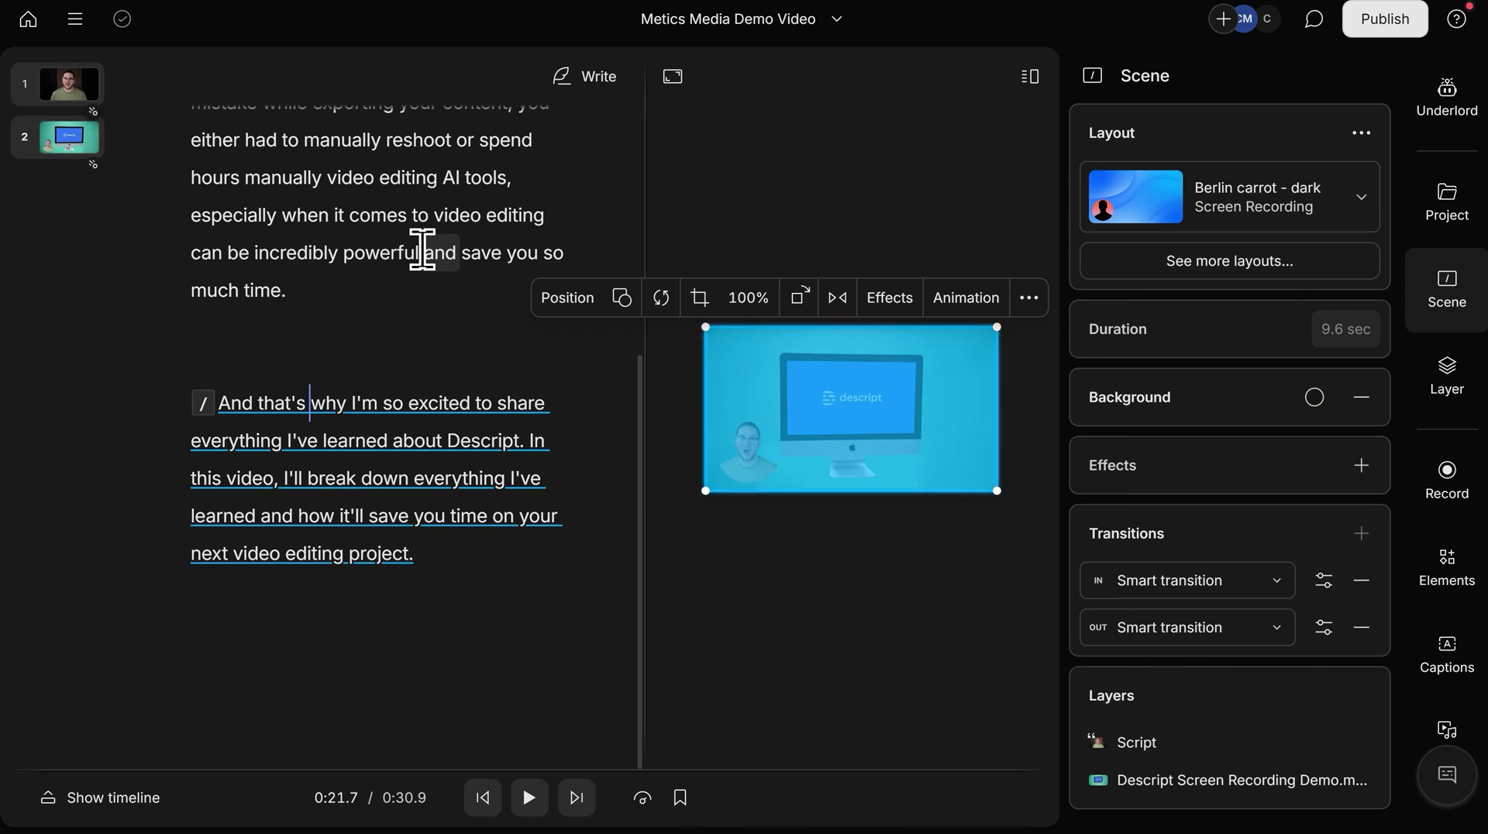
{"action": "key", "text": "Delete"}
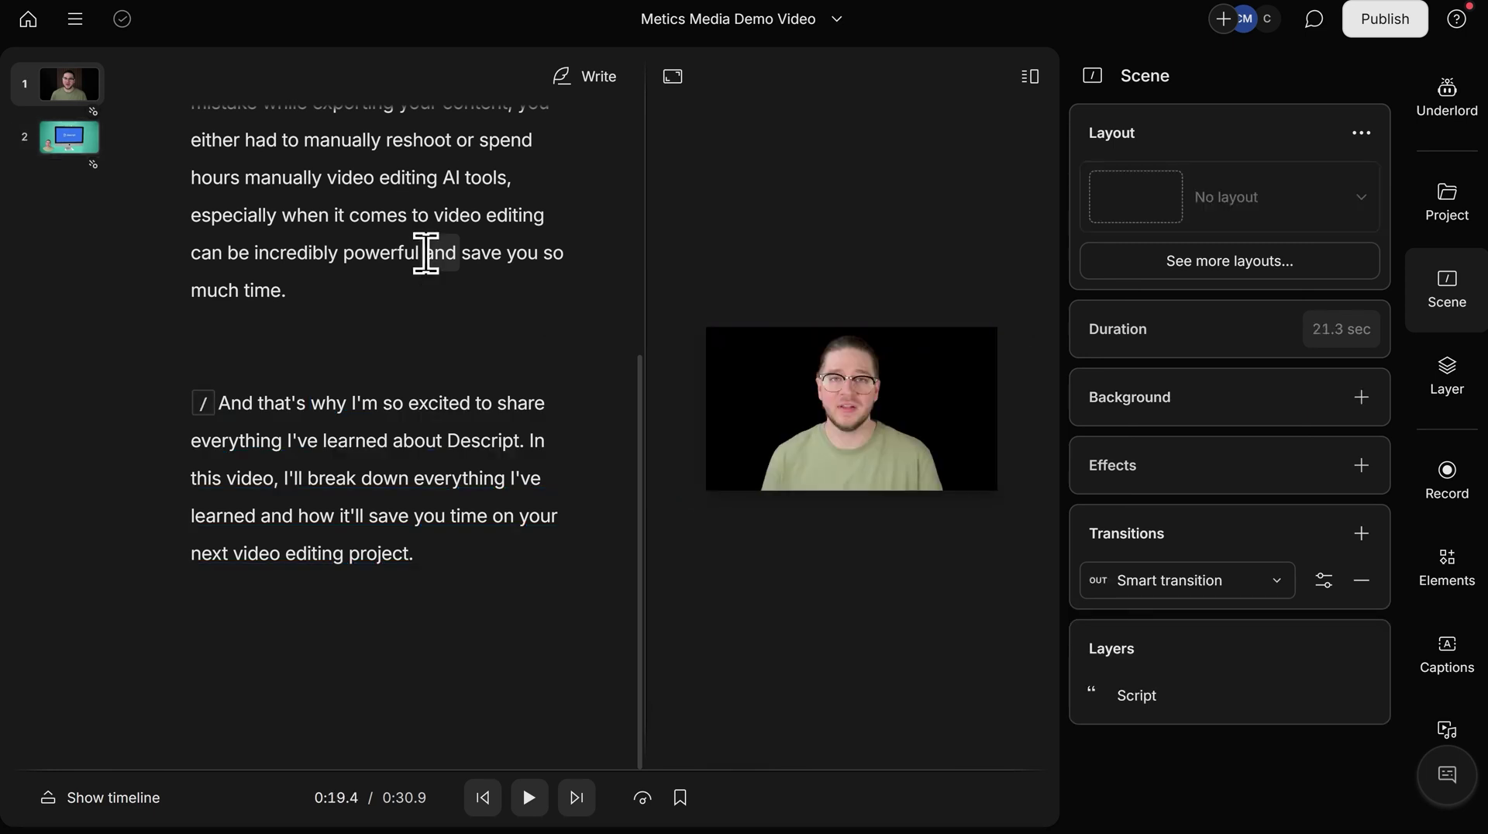
{"action": "left_click", "coordinate": [424, 253]}
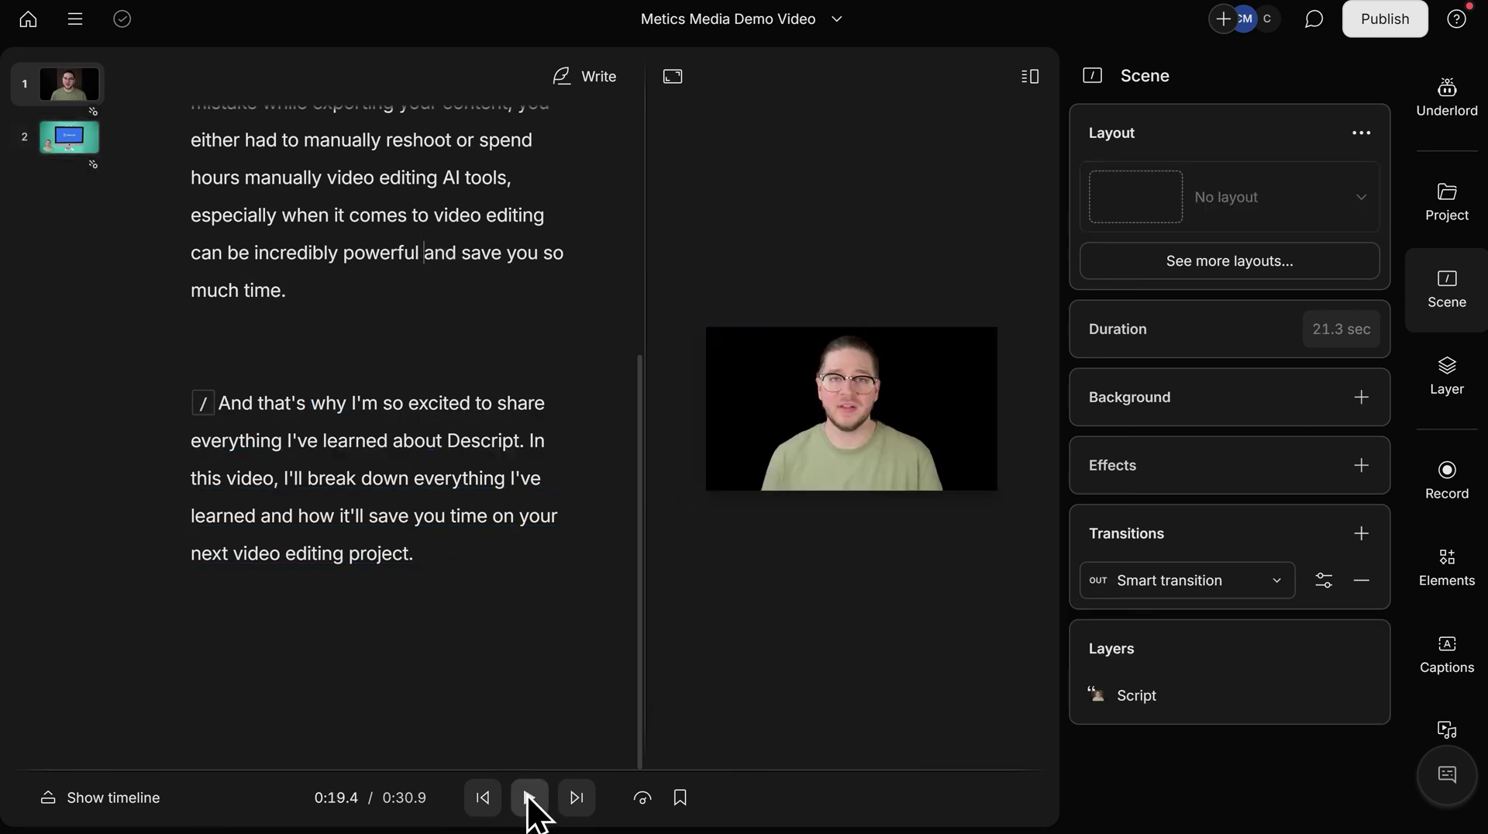
{"action": "left_click", "coordinate": [528, 797]}
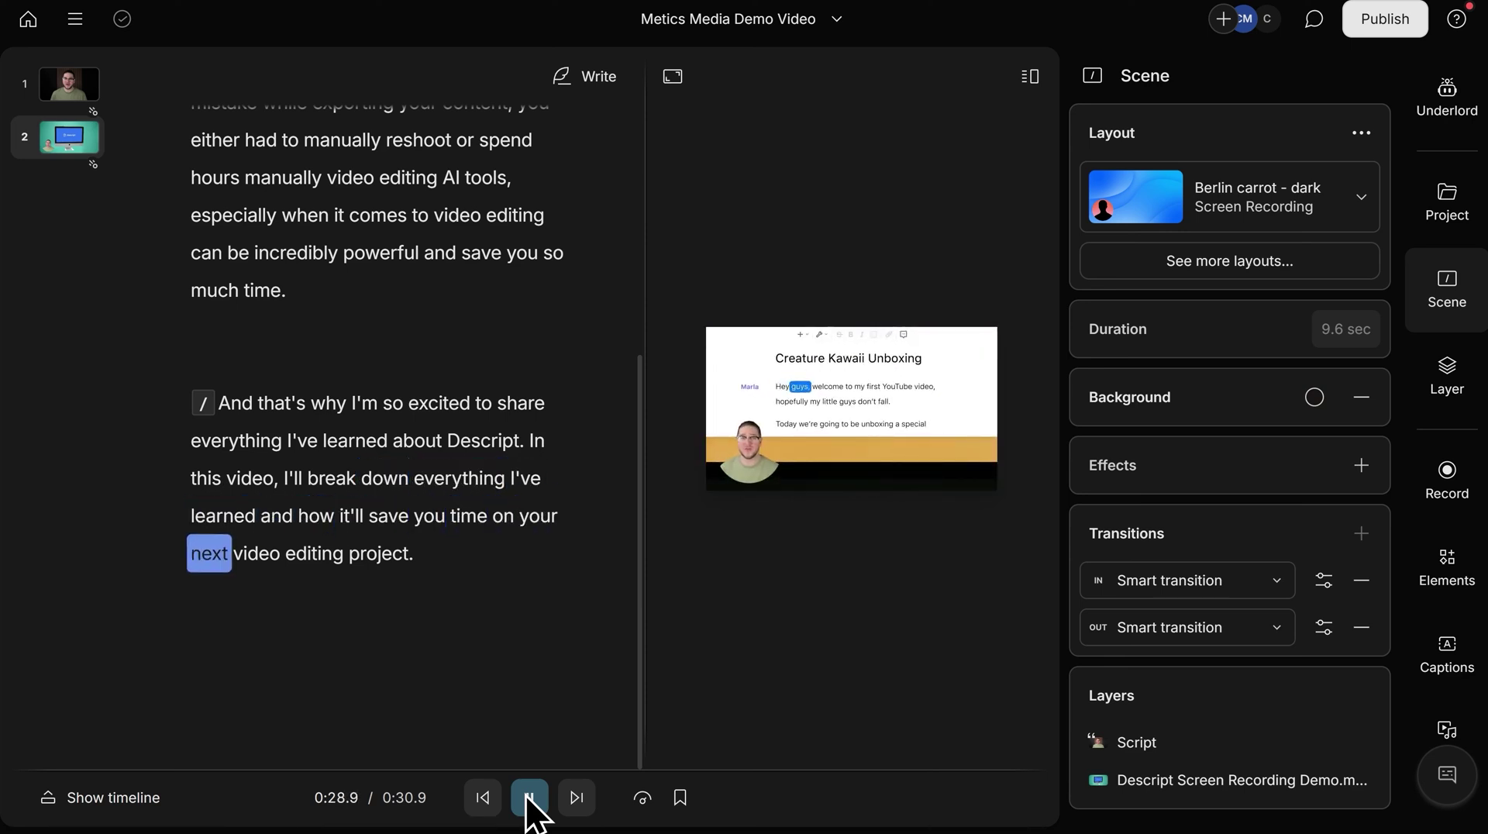
{"action": "left_click", "coordinate": [530, 797]}
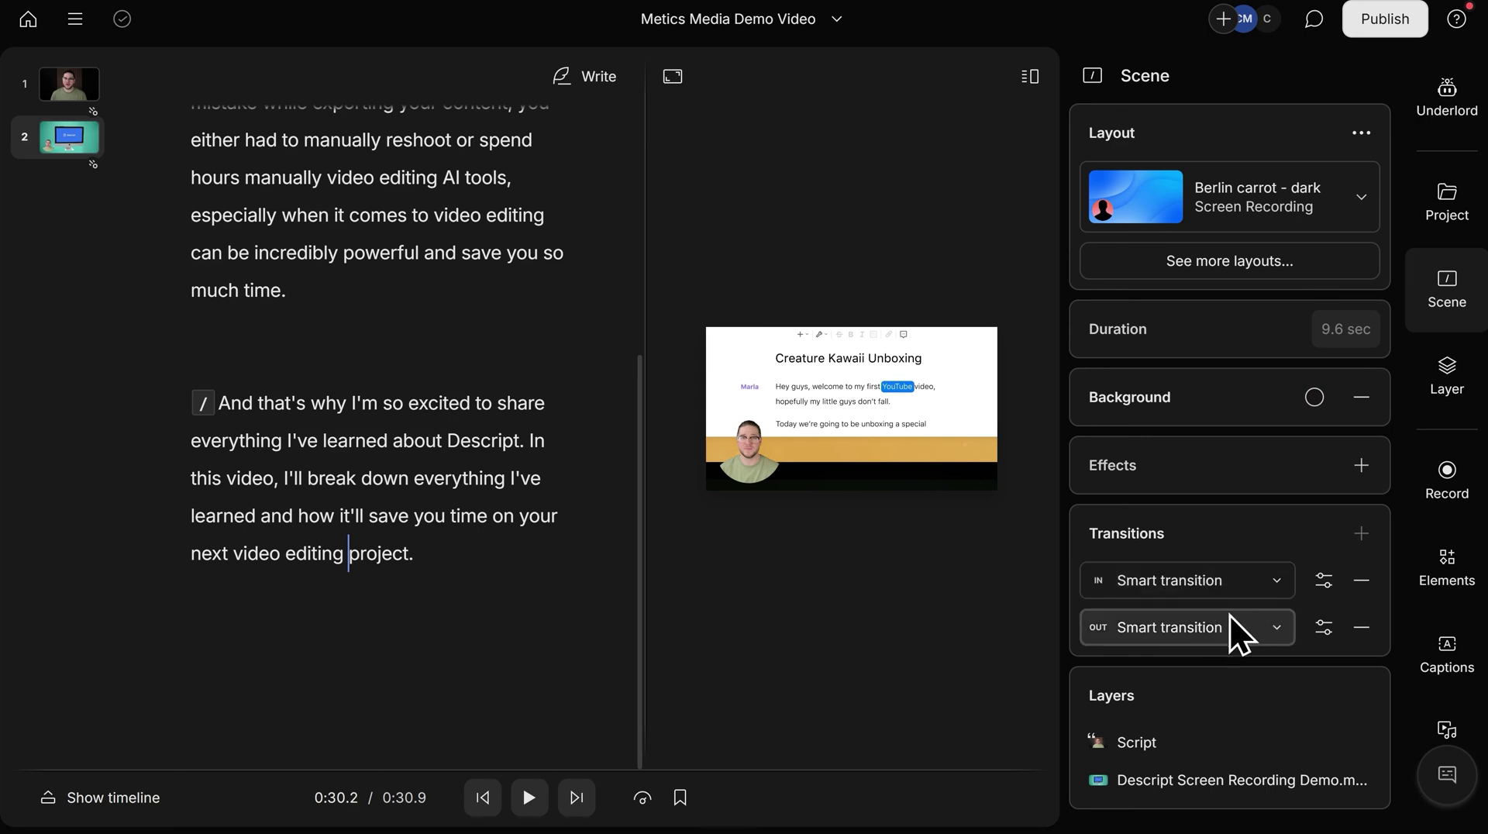
- Set scene 2's incoming transition to Blur and preview it from the end of scene 1
{"action": "left_click", "coordinate": [1224, 579]}
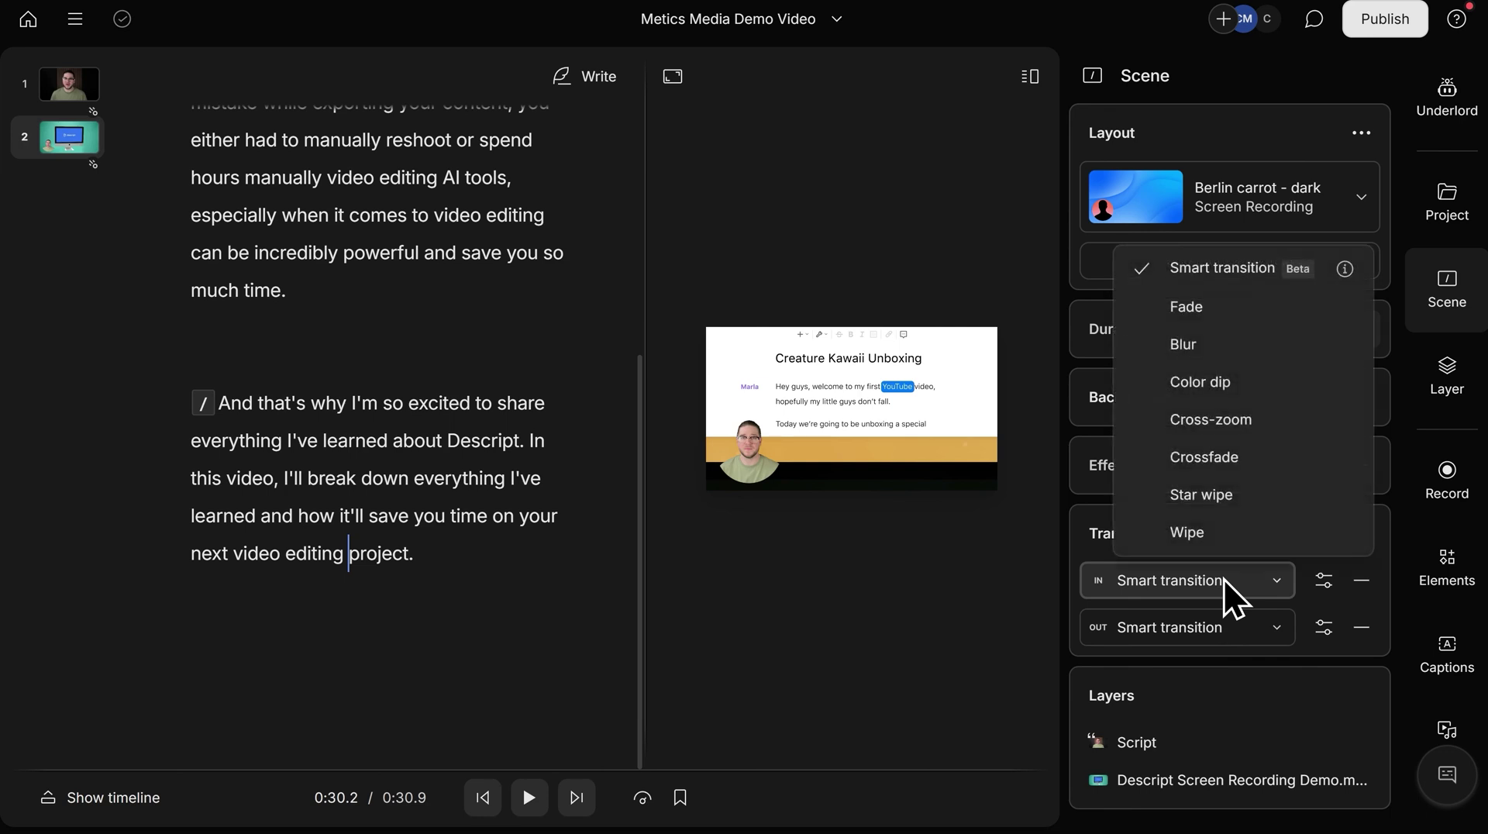
{"action": "left_click", "coordinate": [1182, 351]}
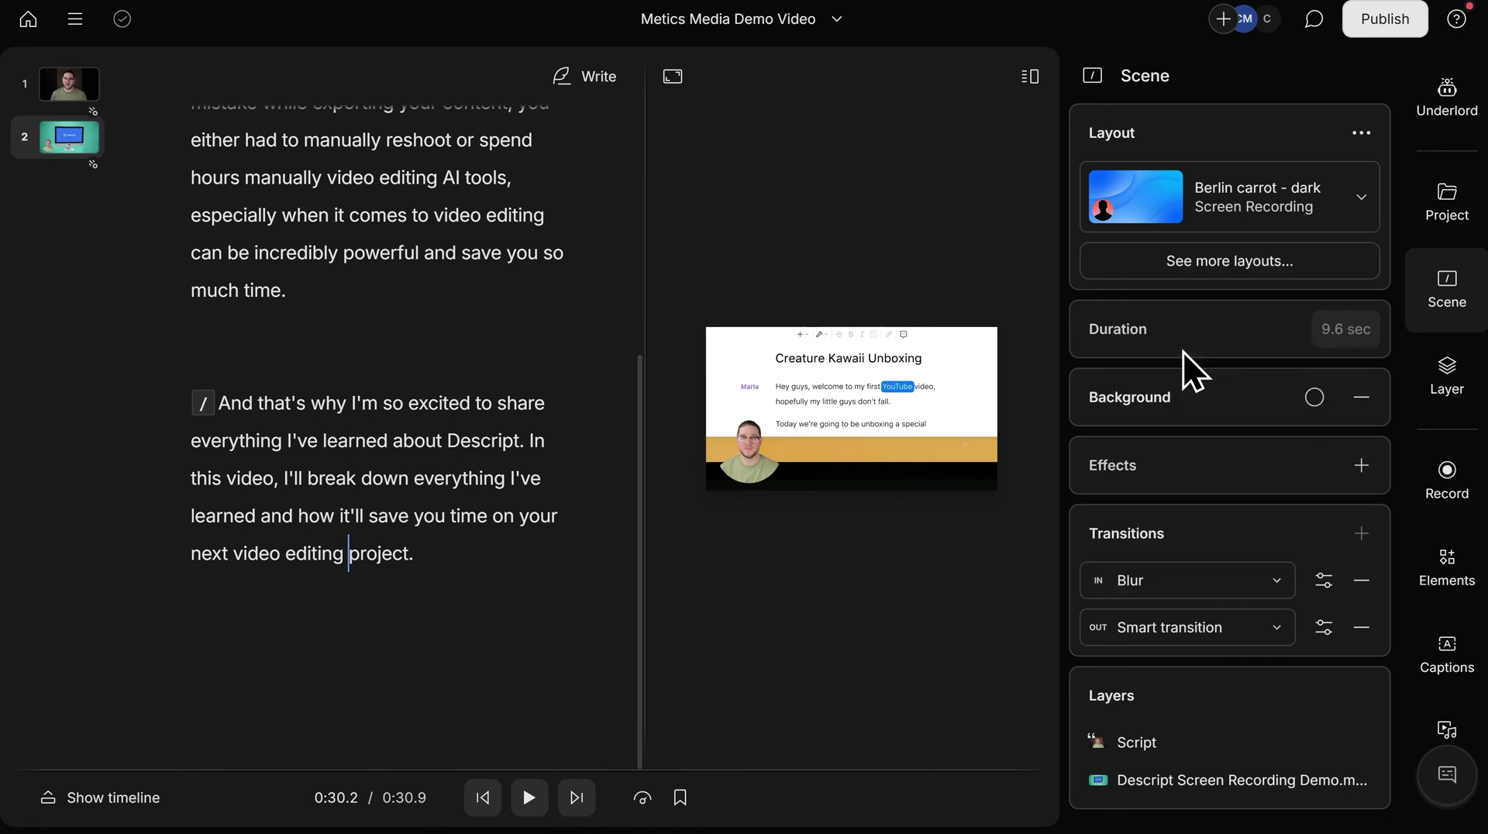
{"action": "left_click", "coordinate": [425, 255]}
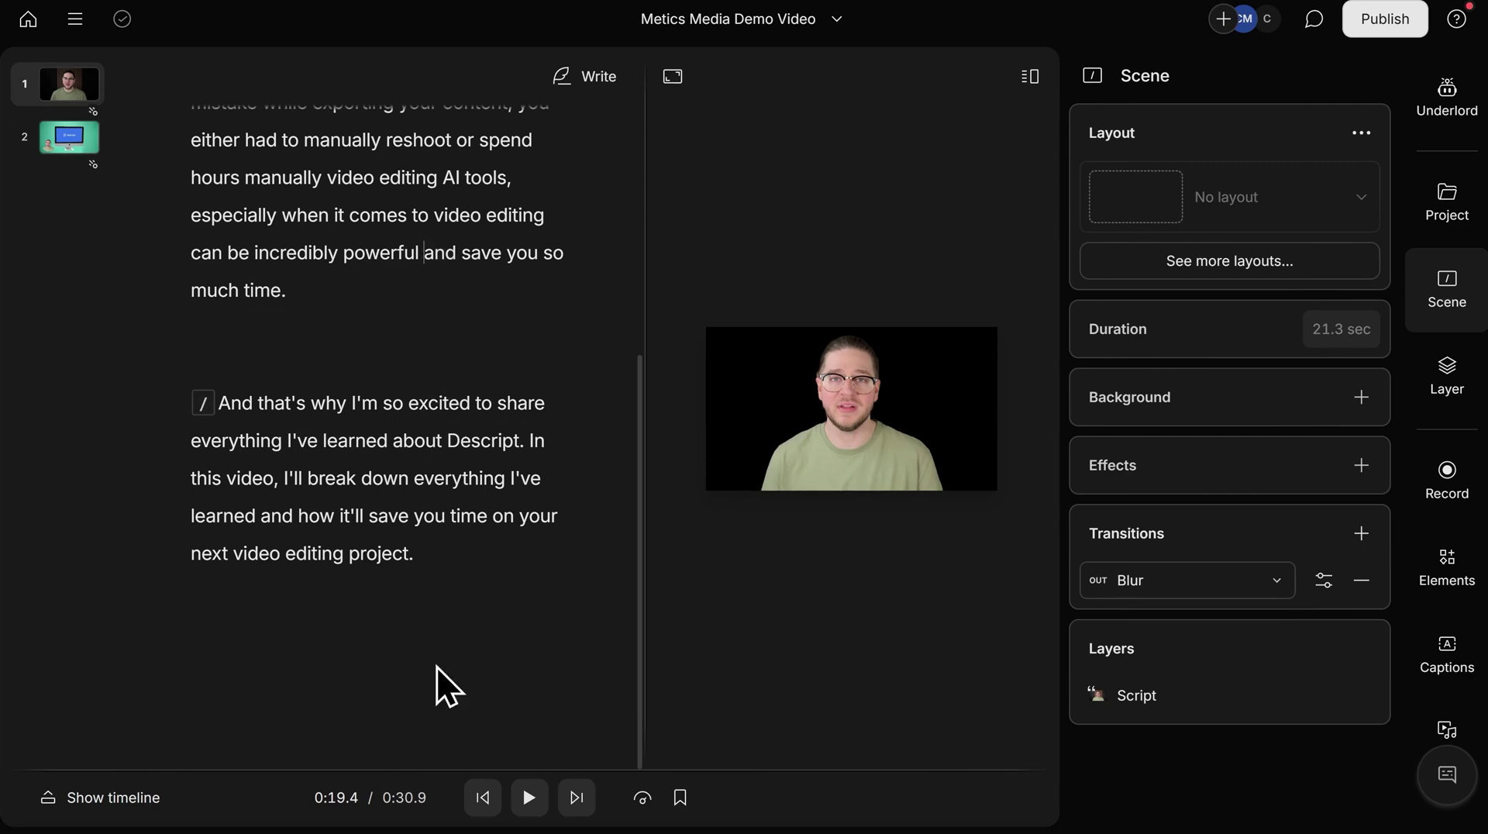
{"action": "left_click", "coordinate": [528, 793]}
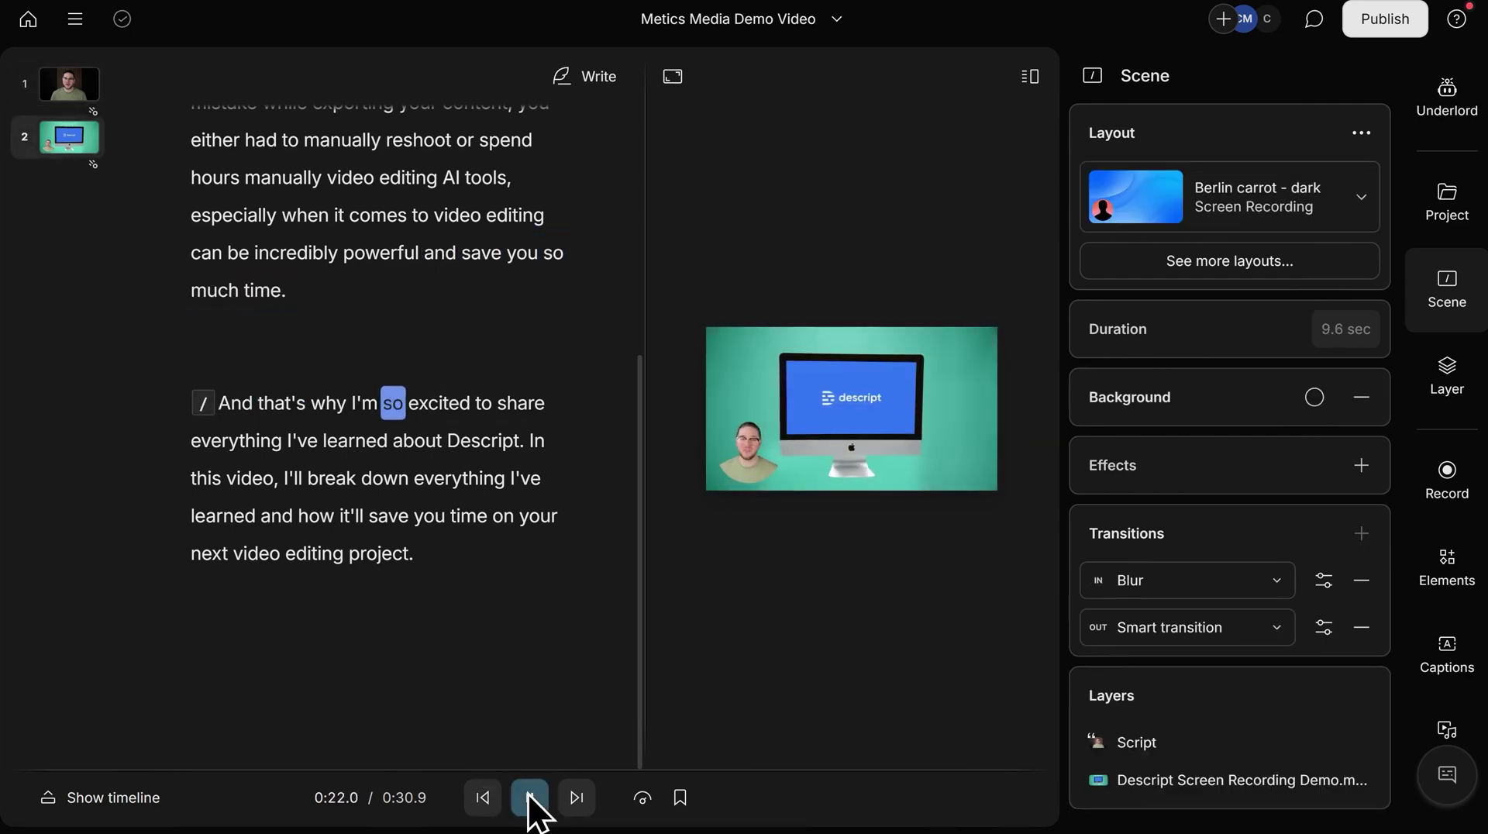
{"action": "left_click", "coordinate": [528, 793]}
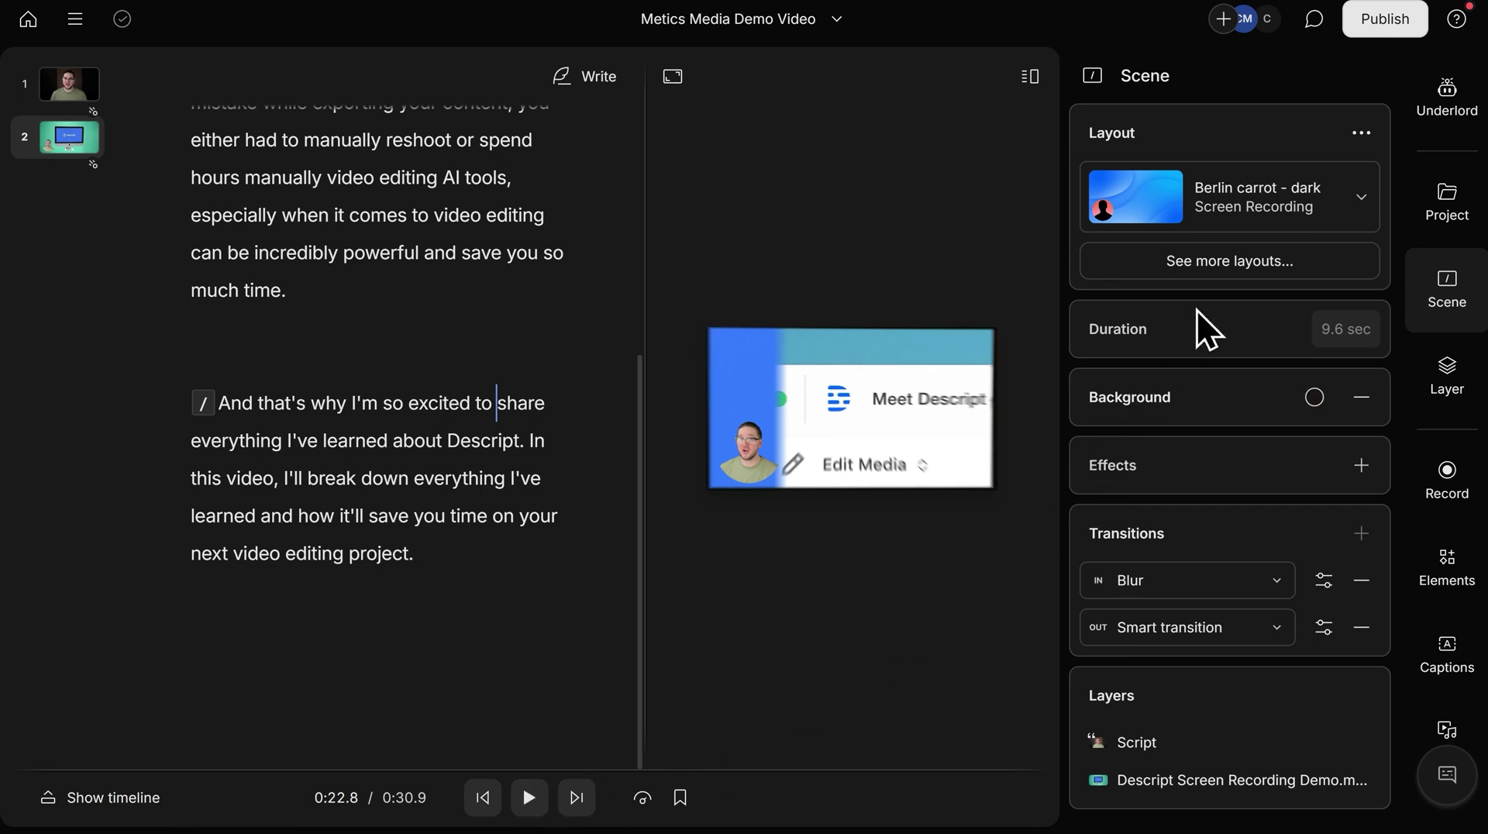
- Switch scene 2 to the other Berlin carrot - dark Screen Recording layout and preview it
{"action": "left_click", "coordinate": [1258, 259]}
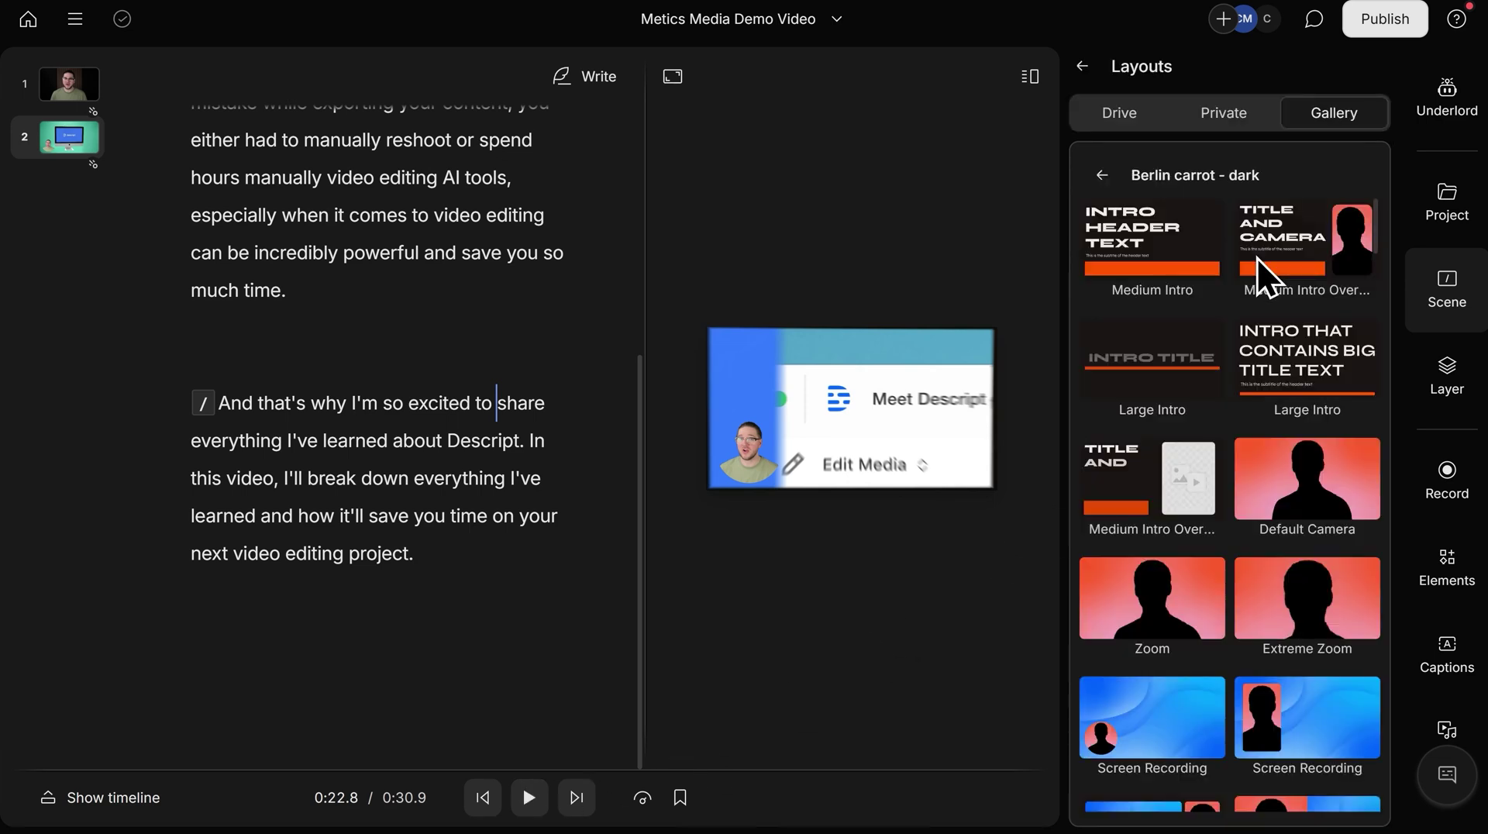
{"action": "left_click", "coordinate": [1299, 720]}
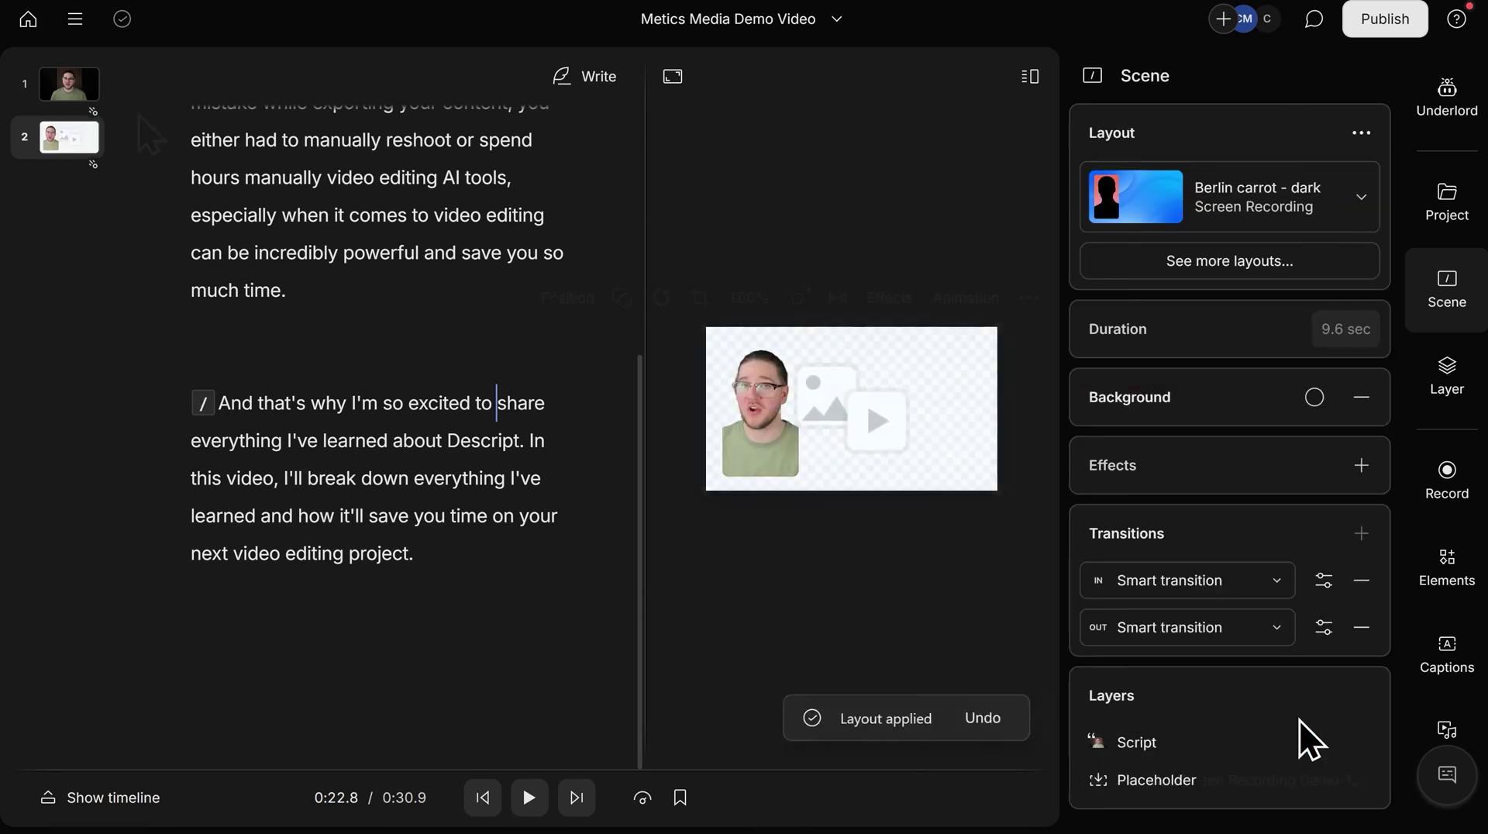
{"action": "left_click", "coordinate": [420, 254]}
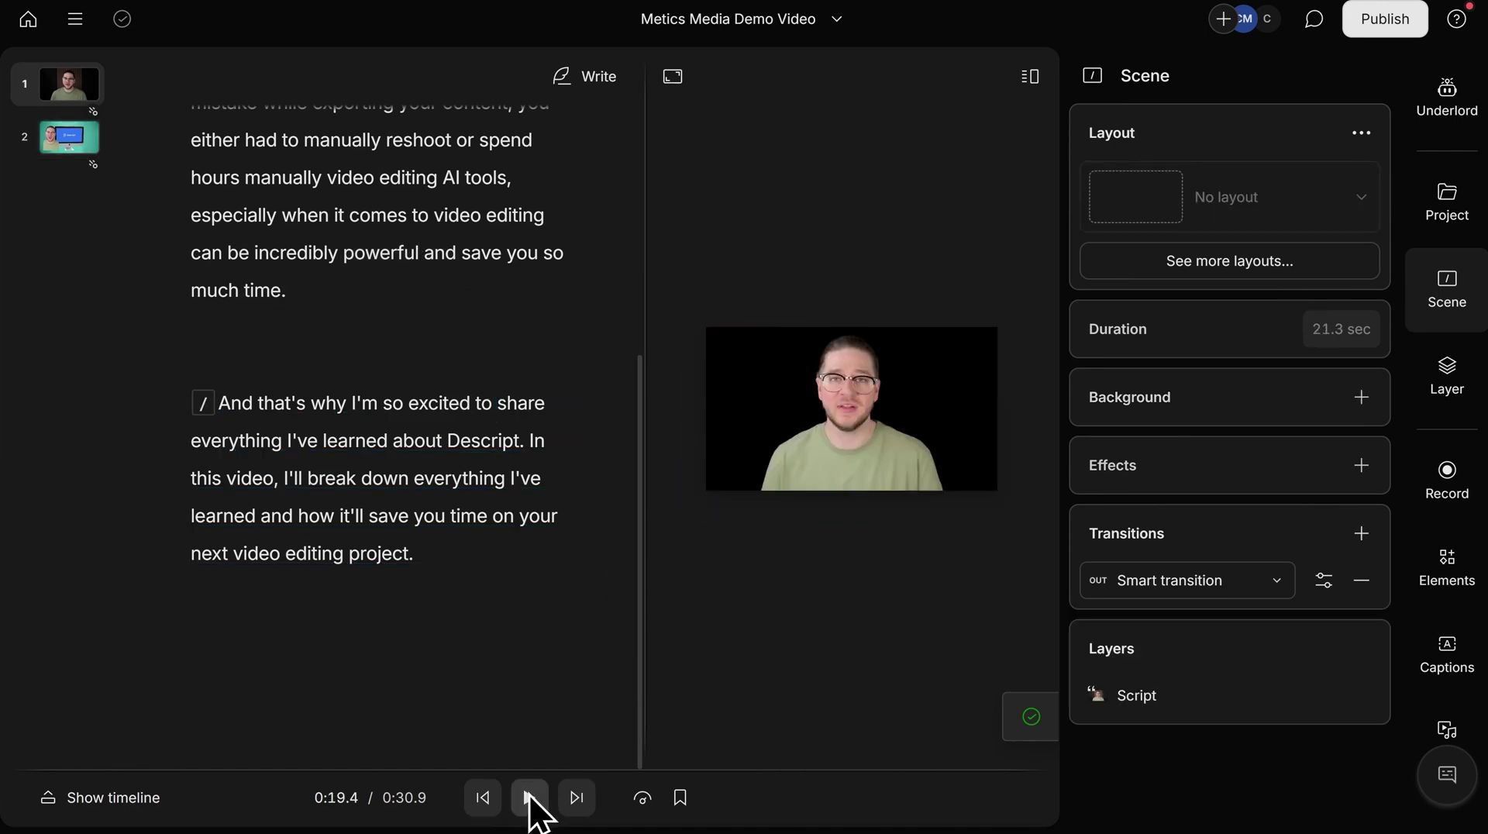
{"action": "left_click", "coordinate": [529, 796]}
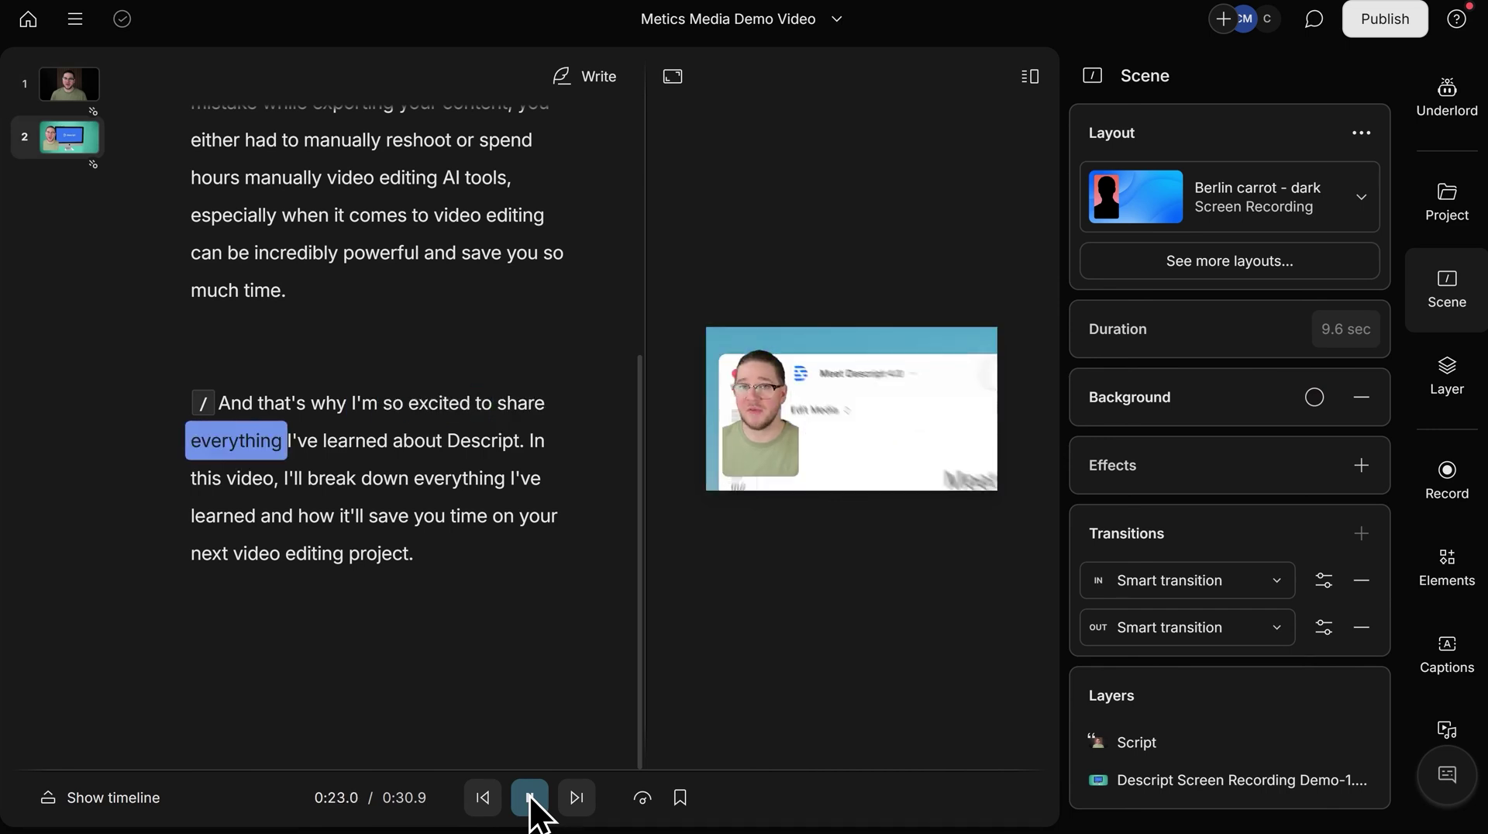
{"action": "left_click", "coordinate": [530, 797]}
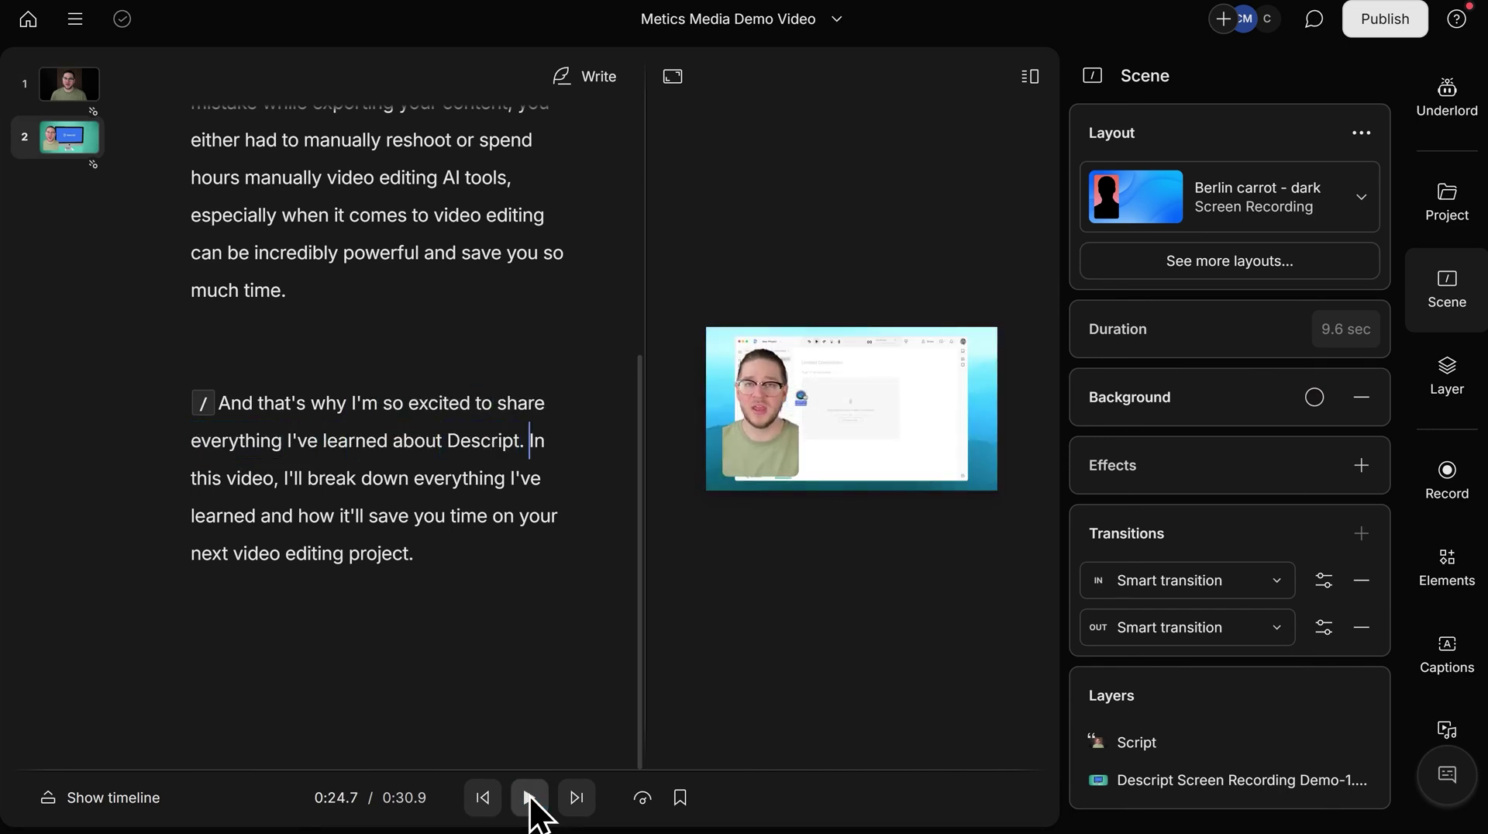